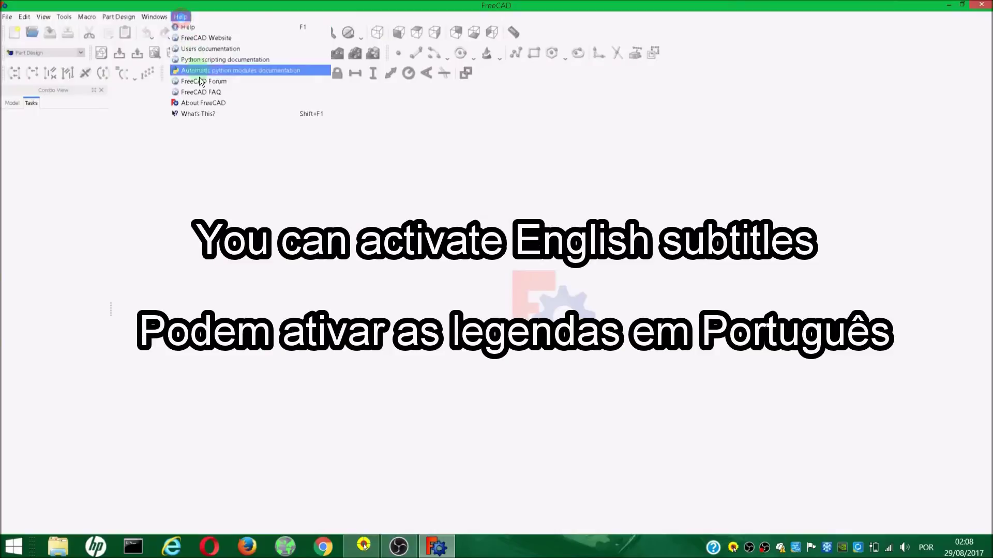
- Check the version info, create a new document in the Part workbench, and launch FCCircularText
left_click(197, 100)
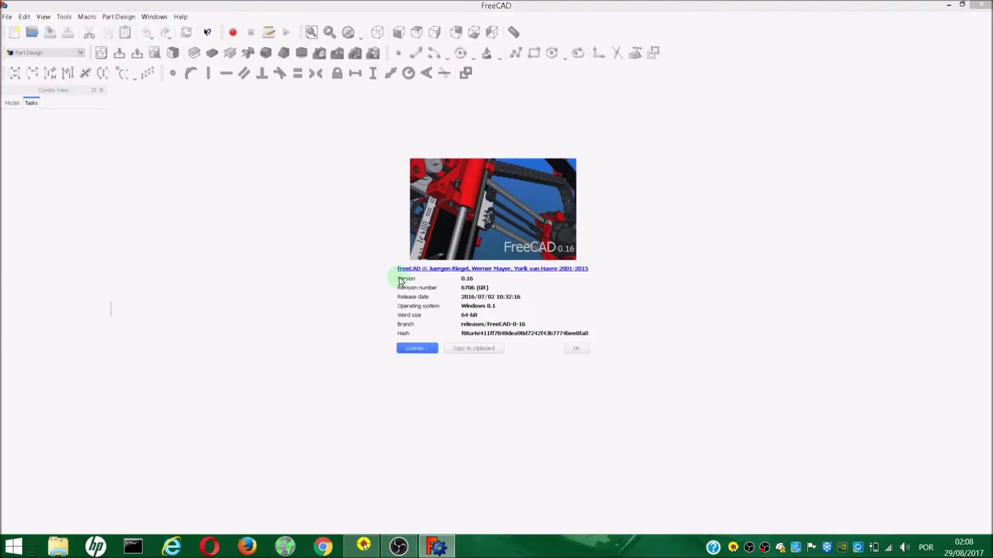
left_click(577, 348)
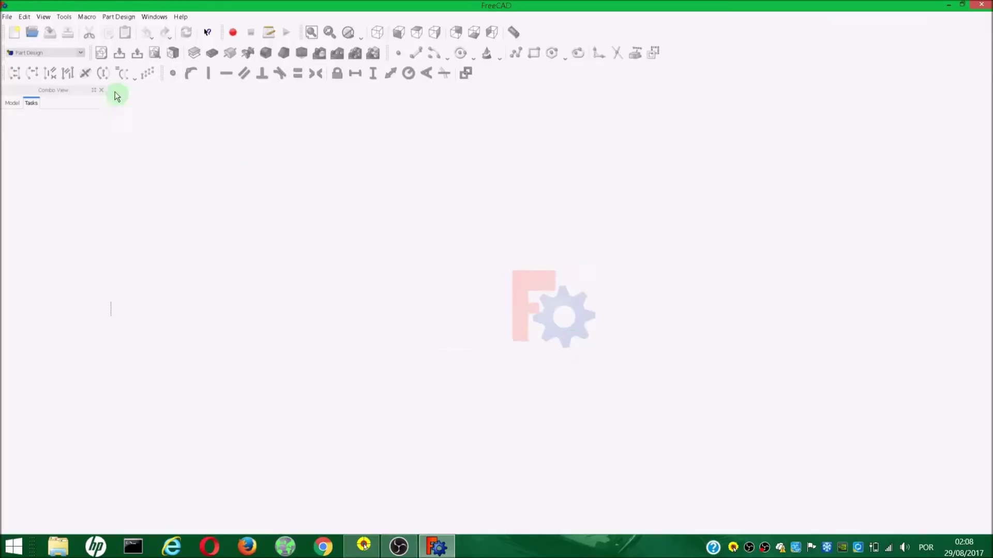
left_click(15, 31)
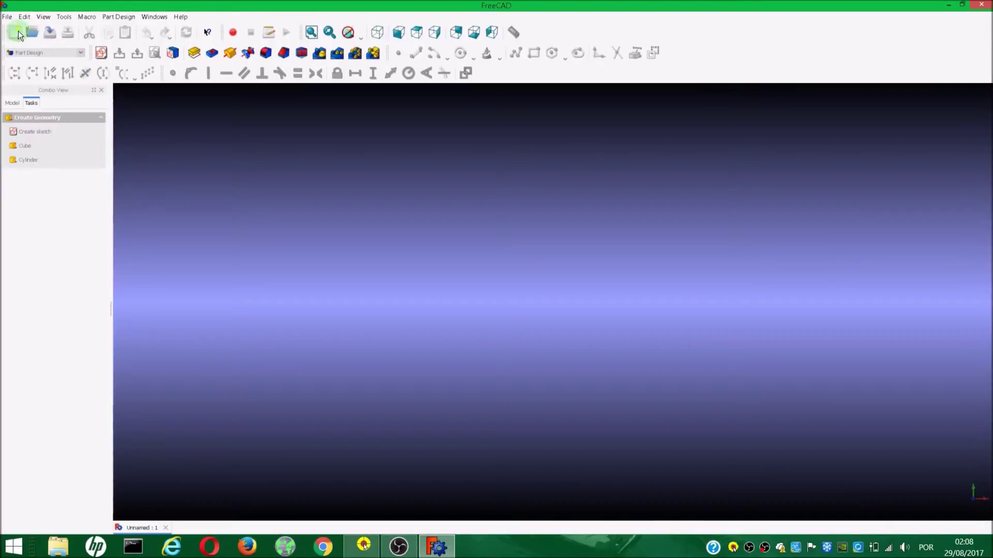
left_click(80, 52)
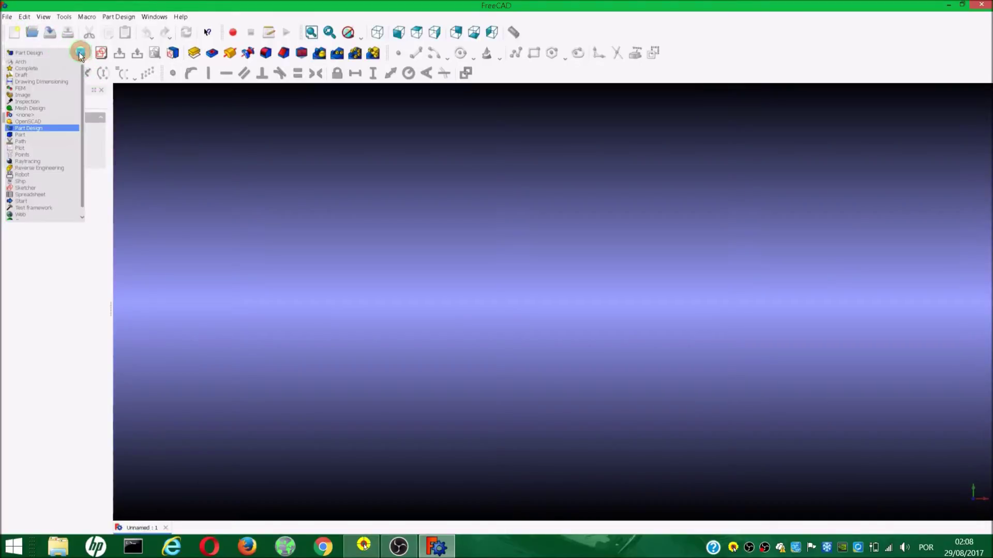
left_click(31, 135)
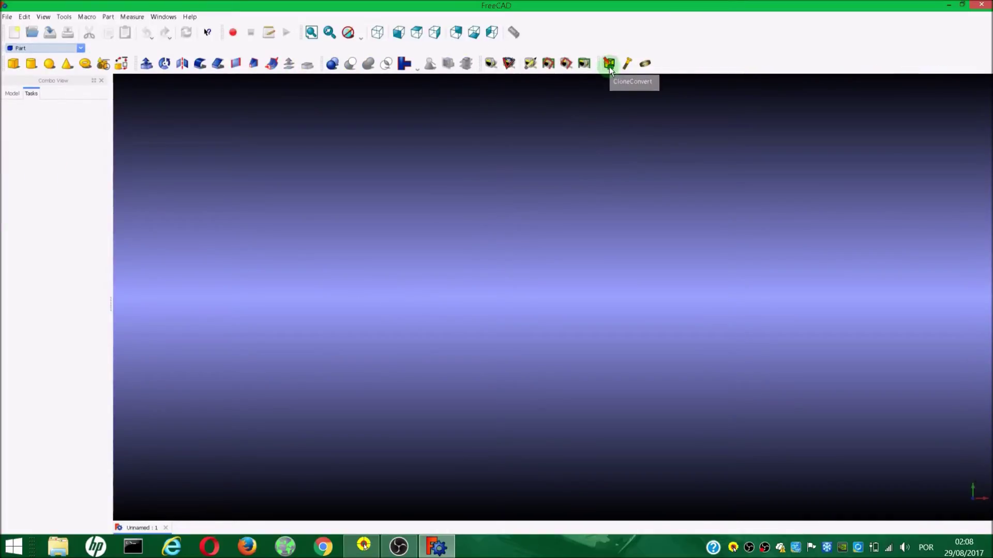
left_click(647, 63)
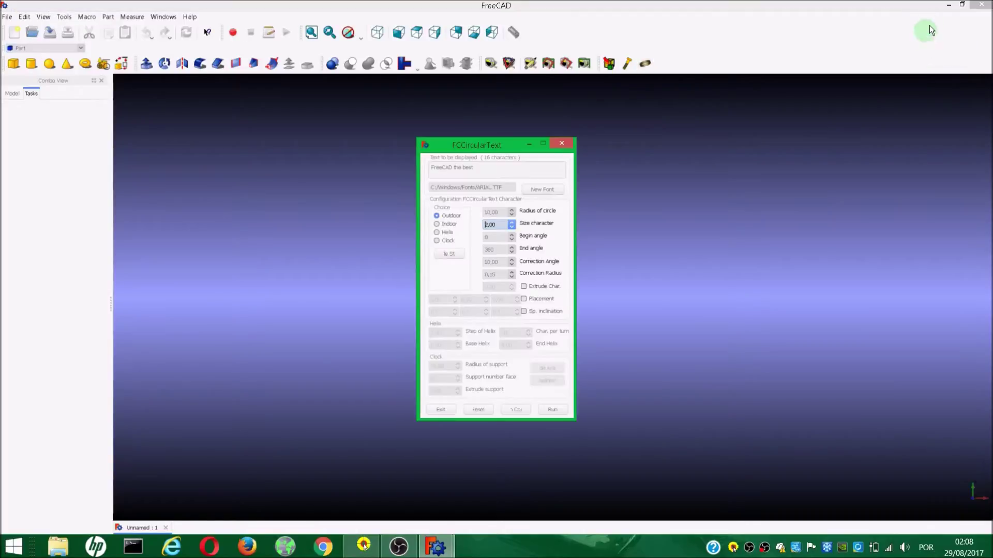
- Generate a clock-mode ring of Roman numerals with characters extruded 2 and a placement offset
left_click_drag(510, 145, 896, 137)
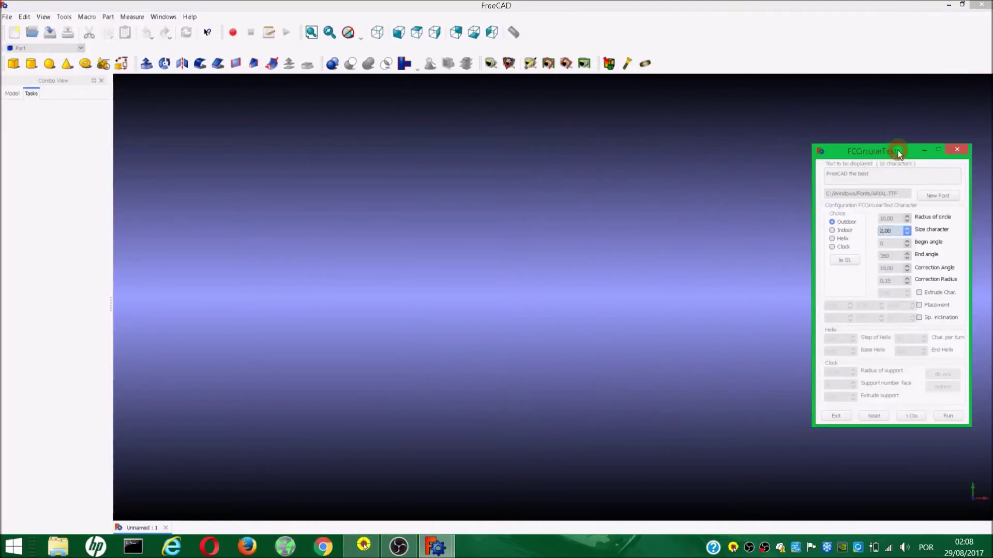
left_click(833, 247)
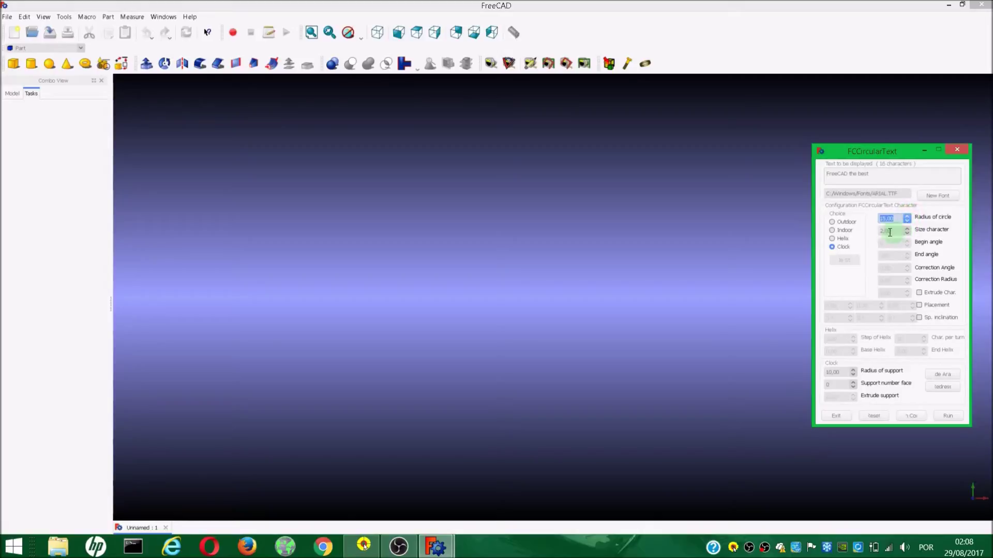
left_click(921, 293)
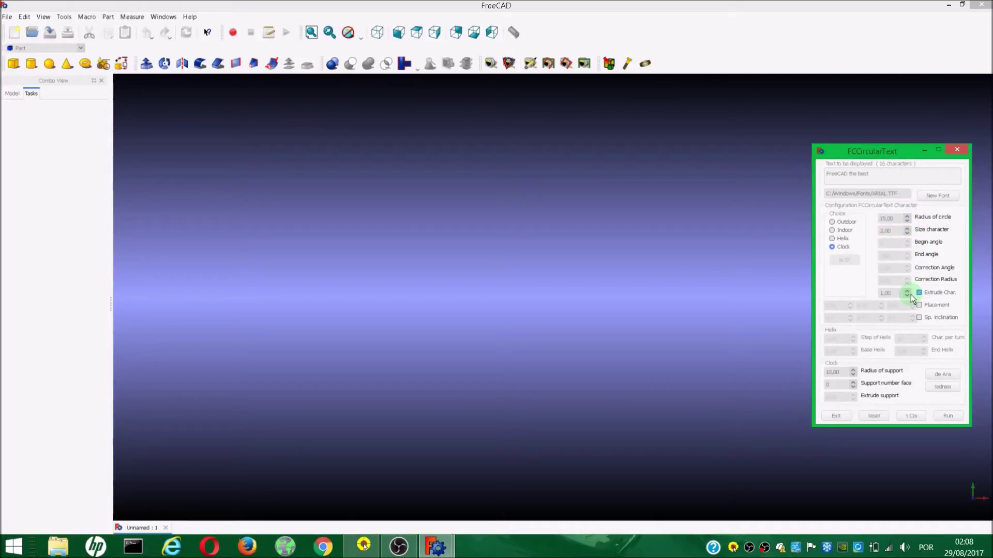
left_click(907, 291)
left_click(918, 305)
left_click_drag(896, 306, 885, 307)
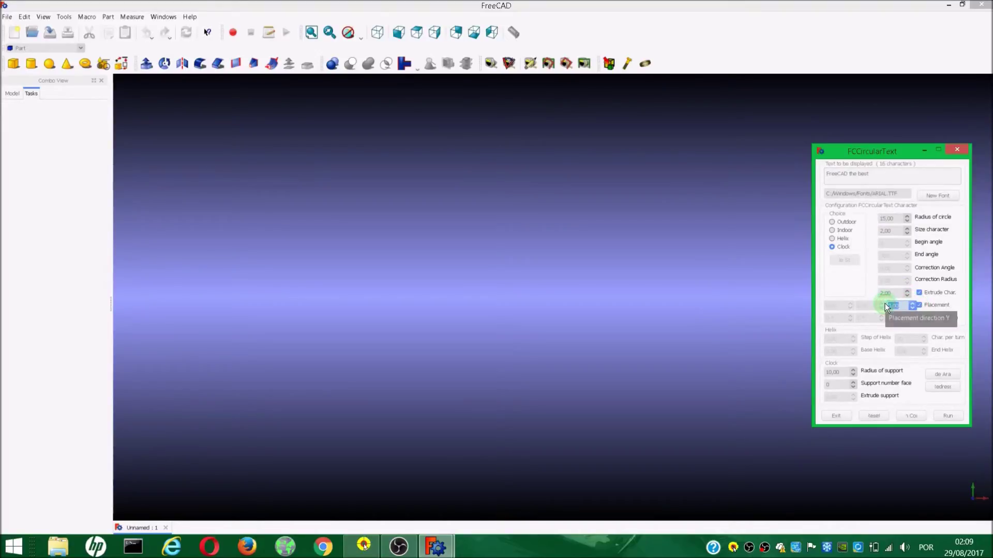
type("-12")
left_click(943, 375)
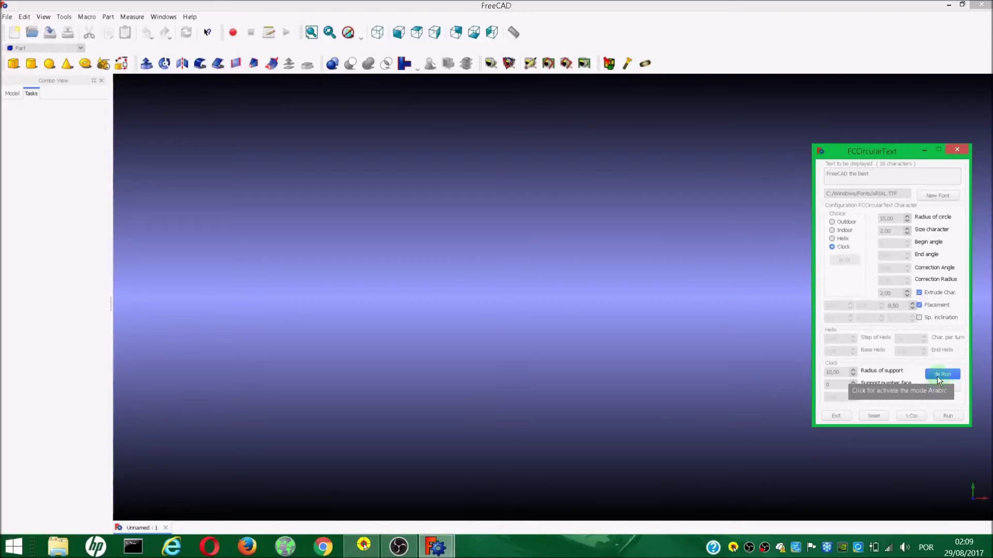
left_click(942, 388)
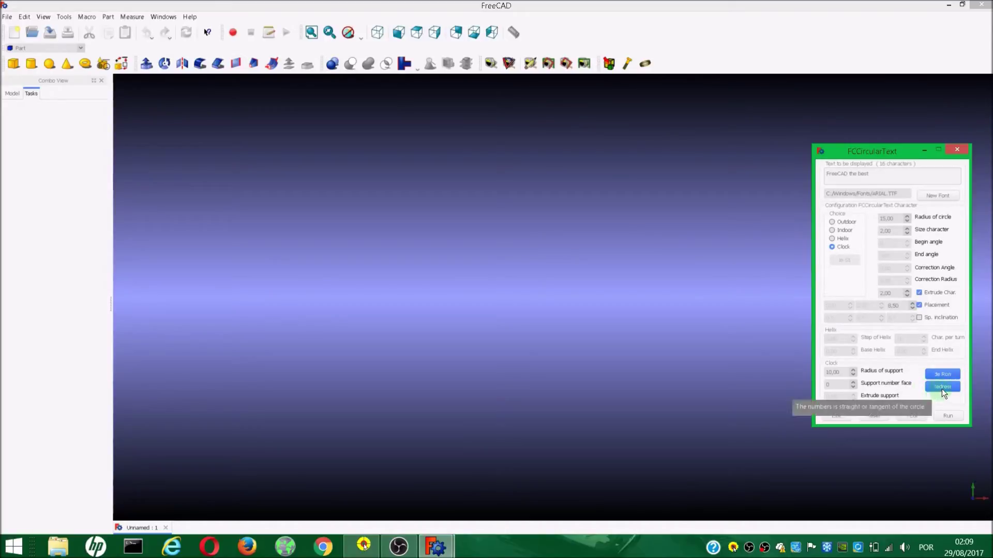
left_click(953, 417)
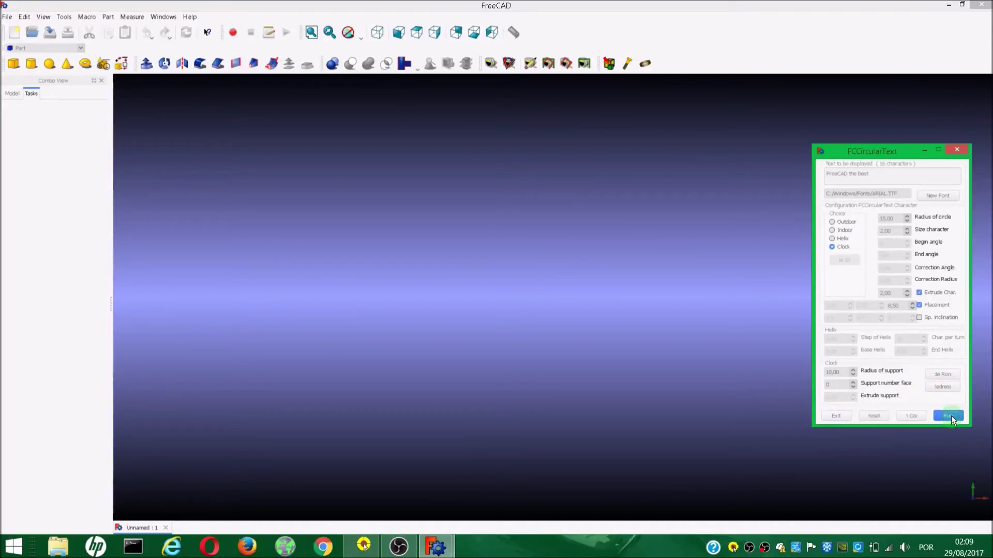
- Fit the Roman-numeral ring into the 3D view and show FcClock in the Model tree
right_click(561, 247)
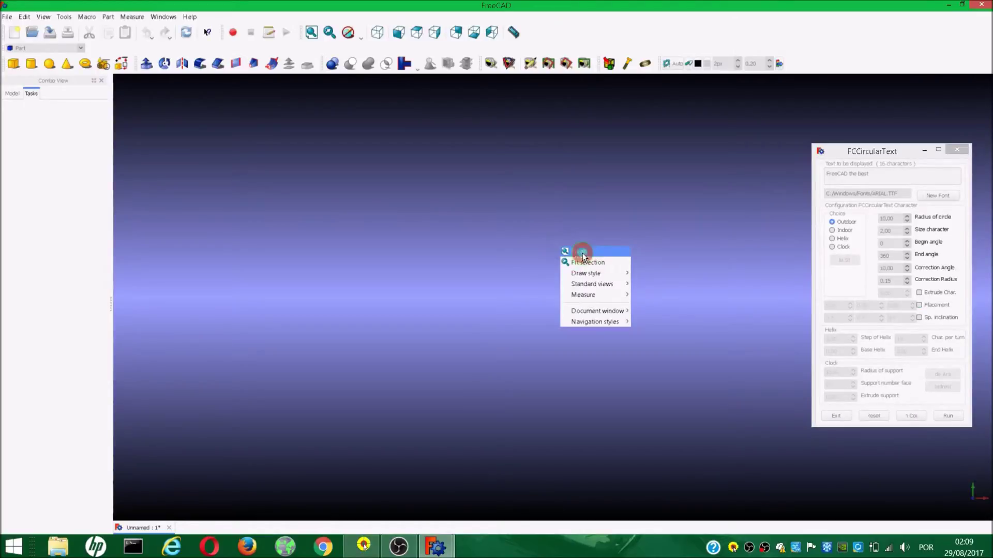
left_click(582, 253)
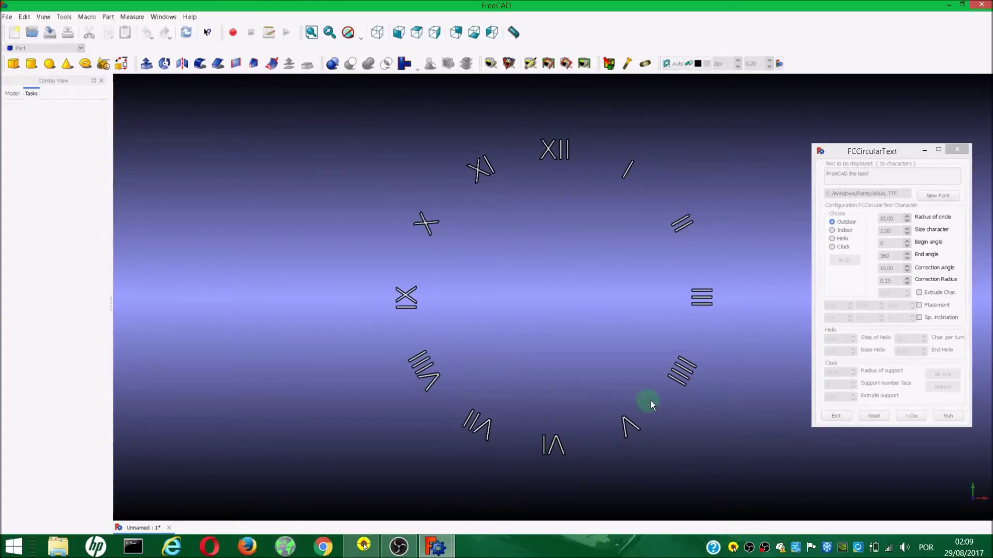
left_click(12, 93)
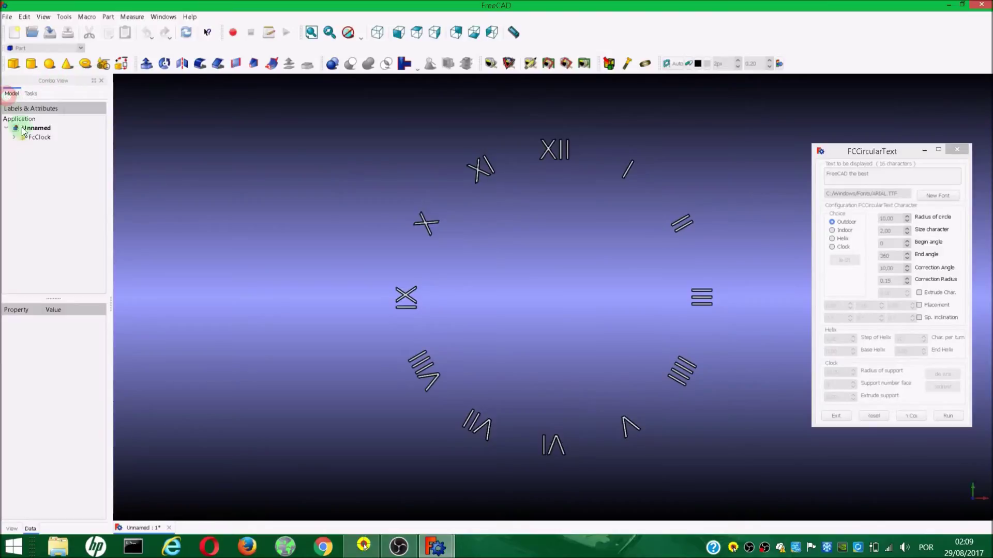
- Set the circular text to clock mode with a circle radius of 12
left_click(15, 138)
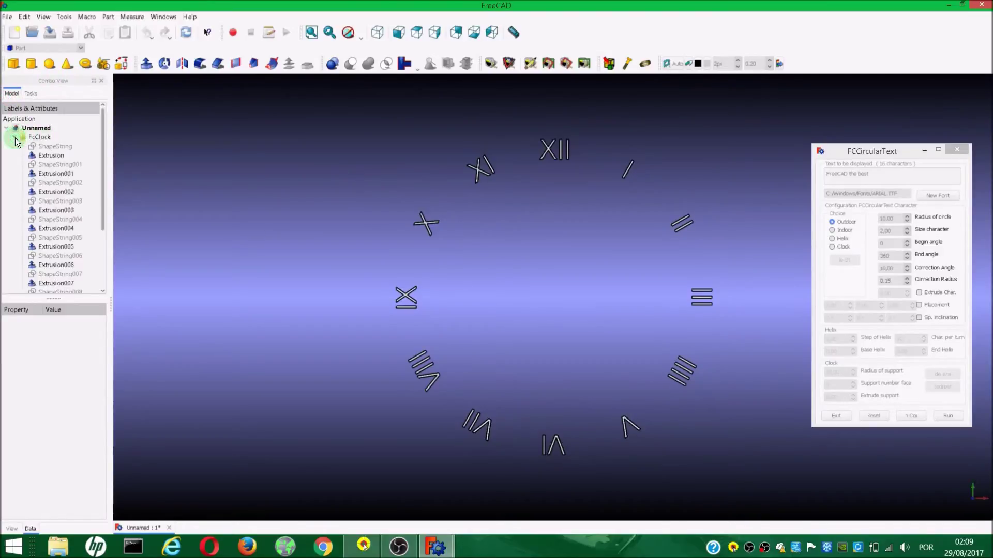
left_click(15, 138)
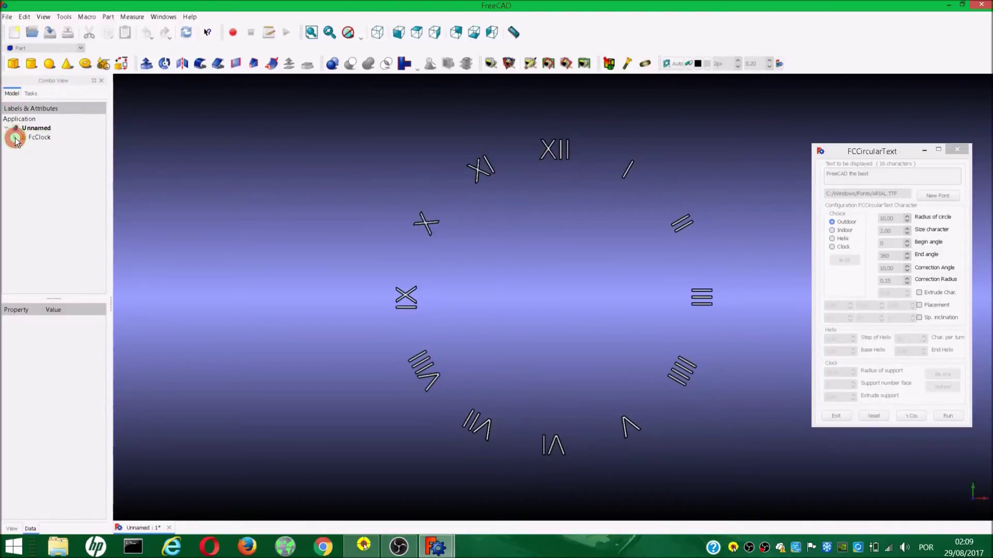
left_click(832, 248)
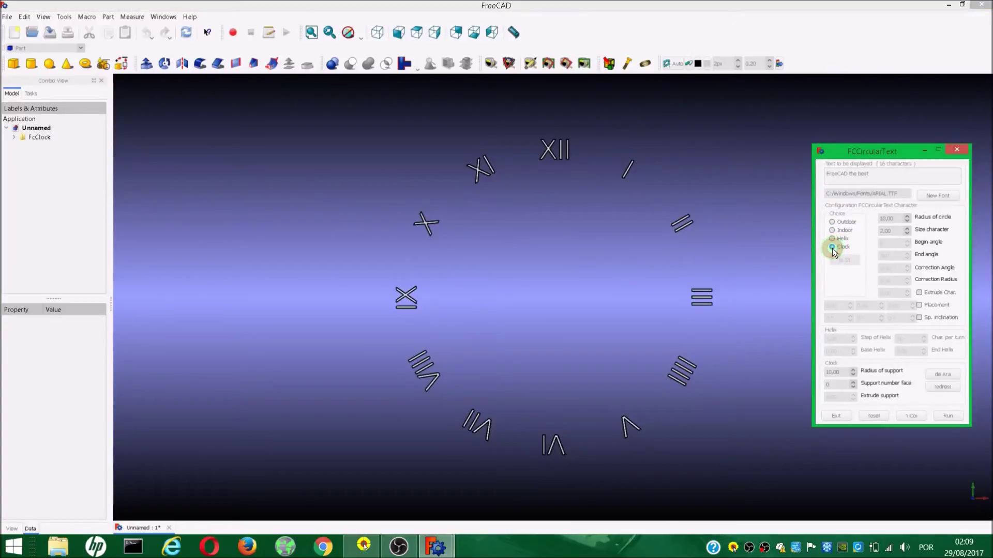
left_click(907, 217)
left_click(908, 217)
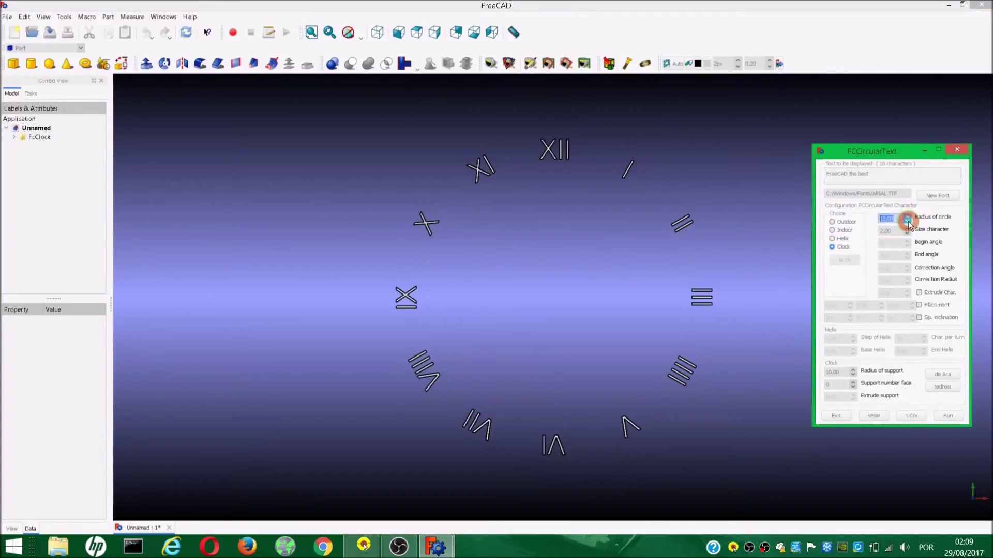
- Generate an Arabic numeral ring with characters extruded 2 and placement offset 4
left_click(919, 293)
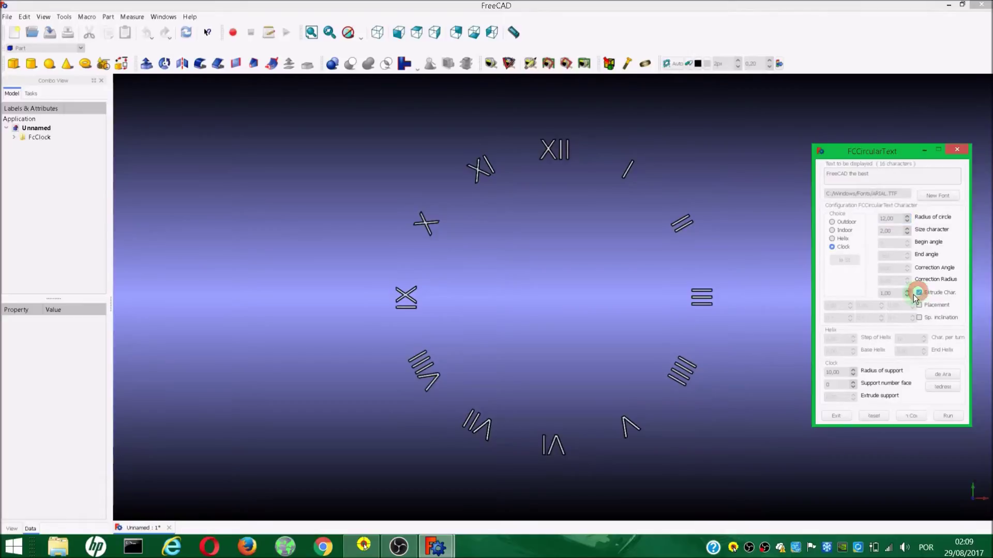
left_click(907, 291)
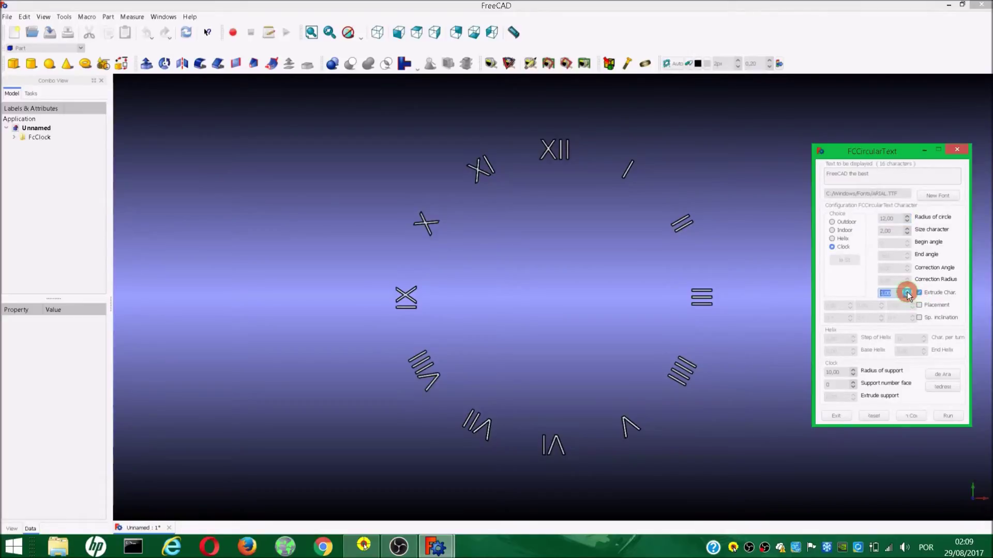
left_click(919, 305)
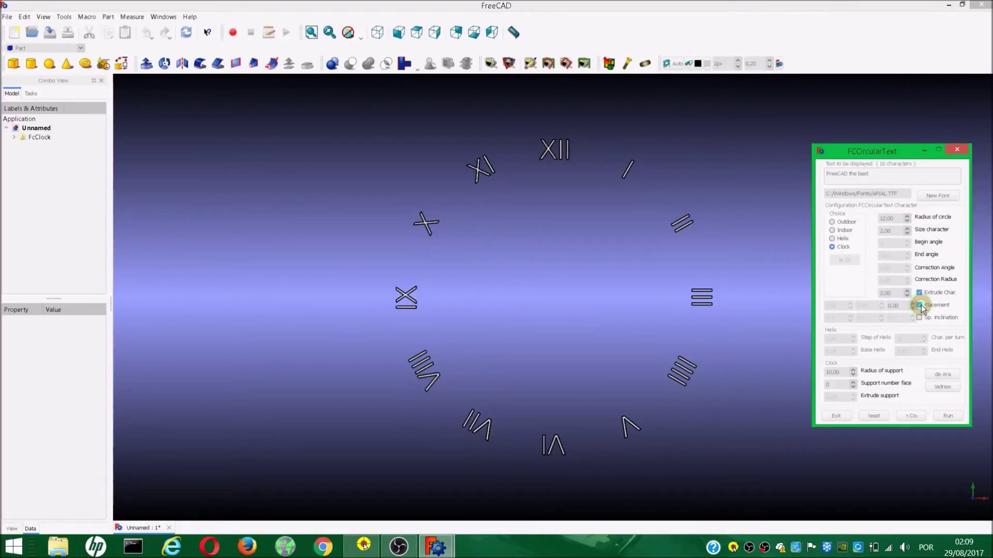
left_click(913, 304)
left_click(913, 304)
left_click(939, 386)
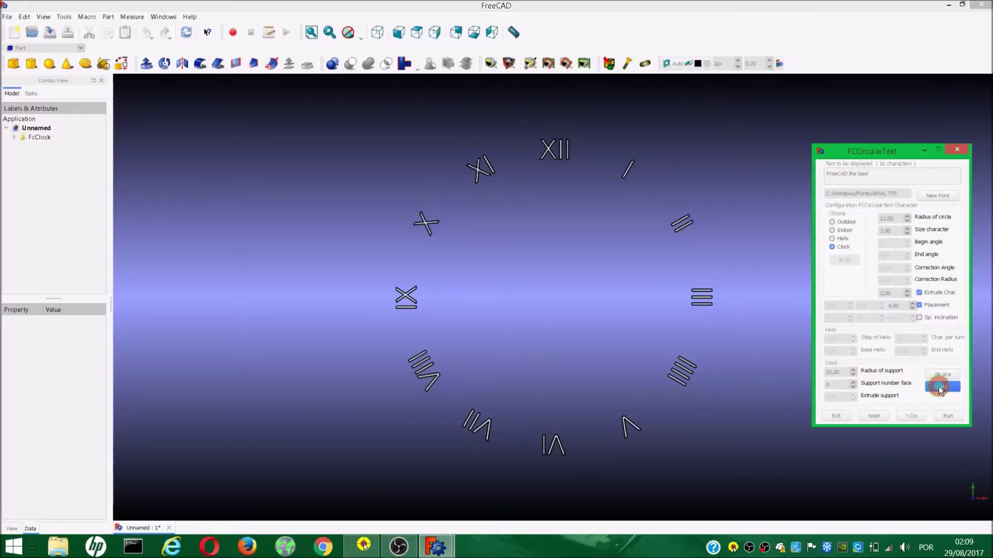
left_click(947, 416)
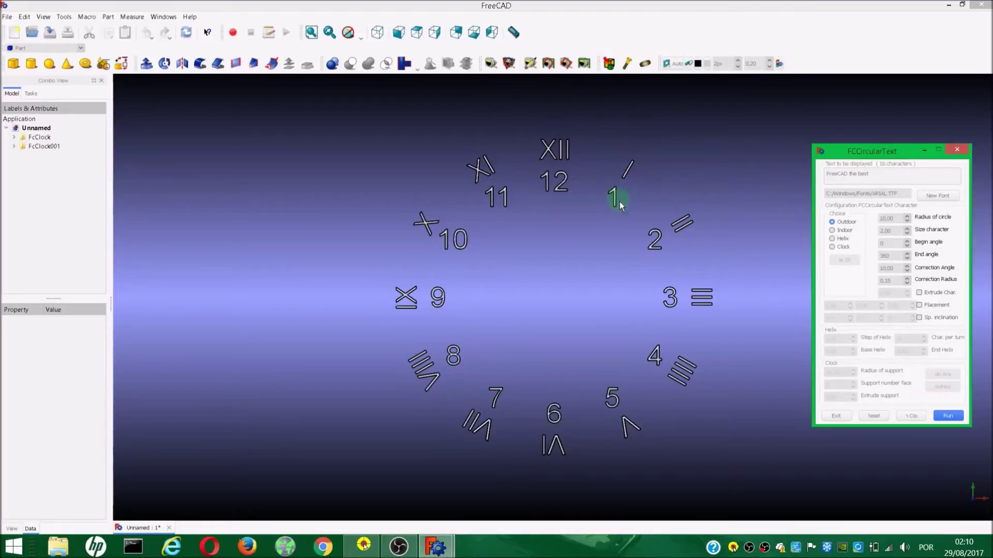
left_click(627, 170)
- Delete the Arabic ring FcClock001 from the model tree, keeping only the Roman ring
left_click(133, 147)
mouse_move(594, 359)
middle_mouse_down()
mouse_move(552, 215)
mouse_move(527, 235)
middle_mouse_up()
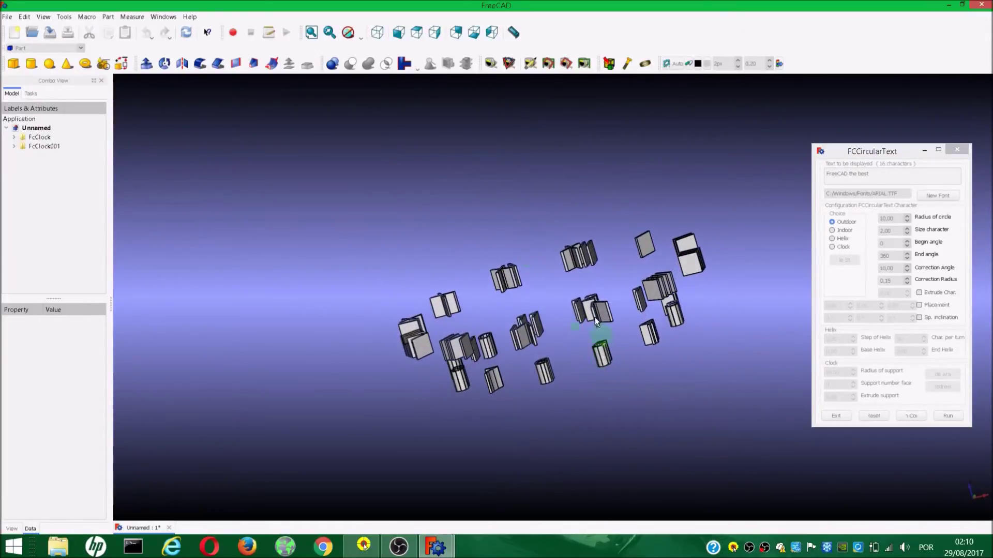
mouse_move(612, 203)
middle_mouse_down()
mouse_move(581, 169)
mouse_move(586, 248)
mouse_move(587, 217)
mouse_move(550, 200)
mouse_move(602, 238)
middle_mouse_up()
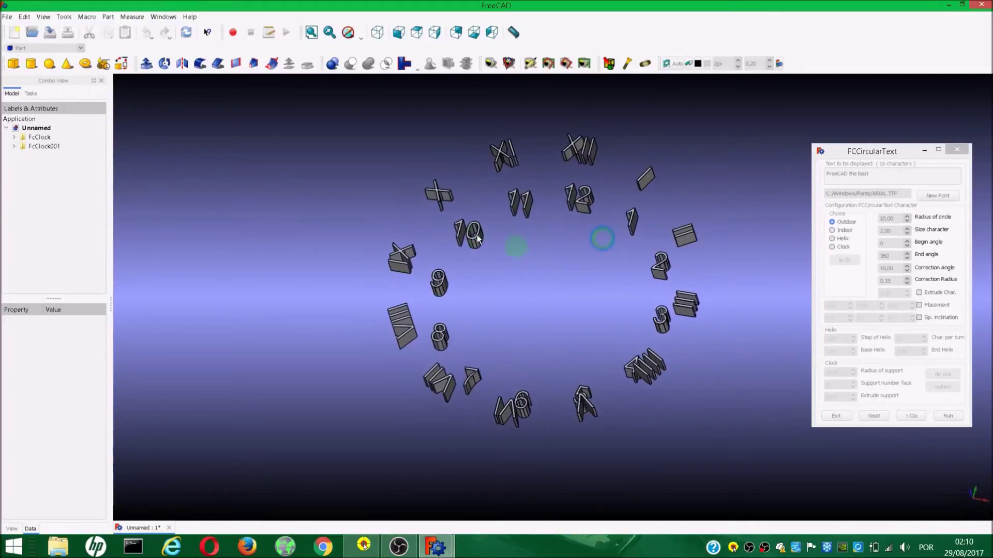
left_click(28, 146)
right_click(31, 146)
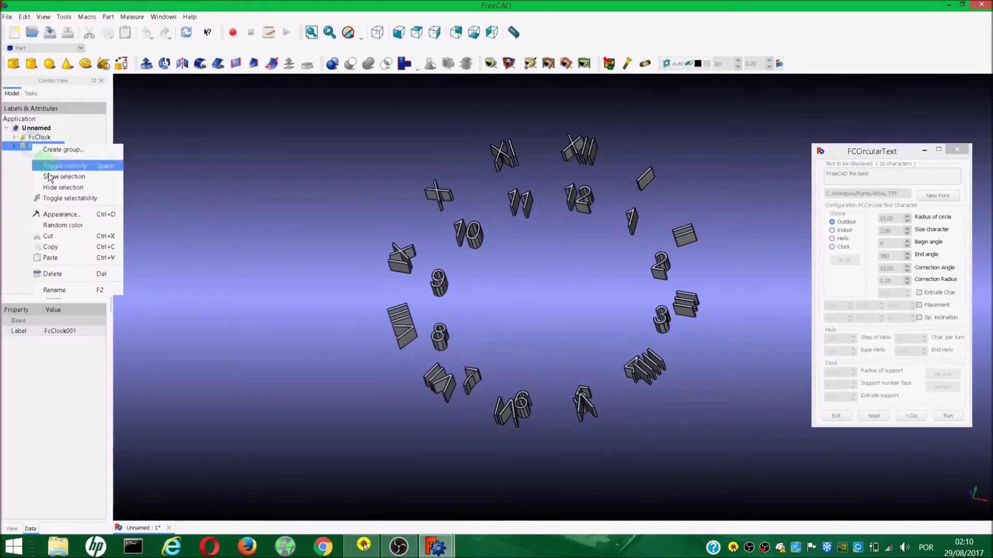
left_click(60, 272)
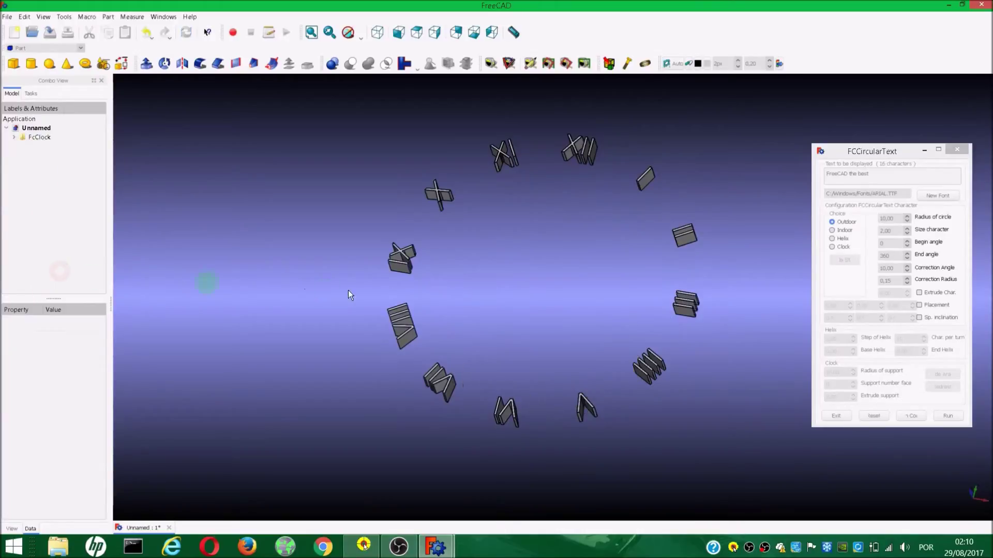
middle_click_drag(650, 244, 557, 240)
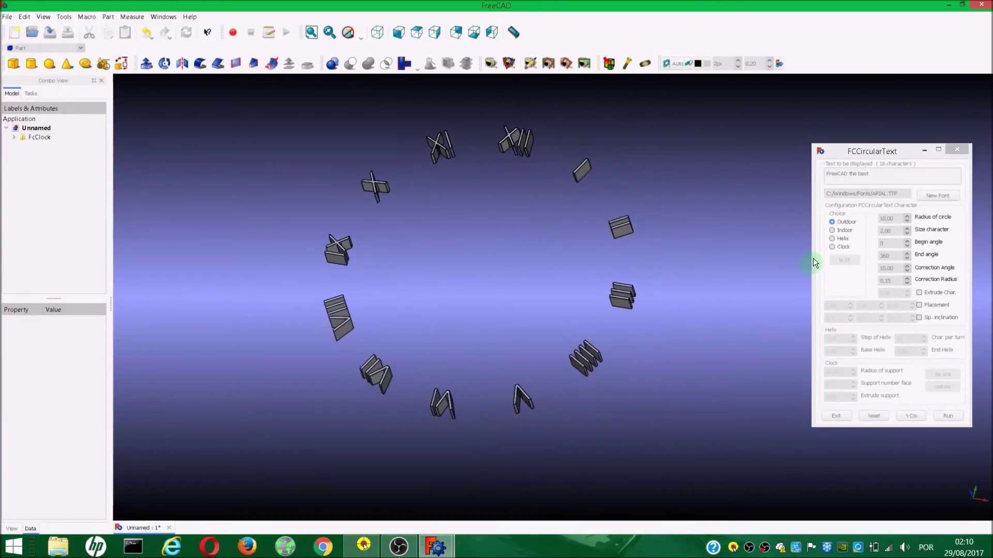
- Reselect clock mode and adjust the text circle radius
left_click(833, 247)
left_click(907, 216)
left_click(908, 221)
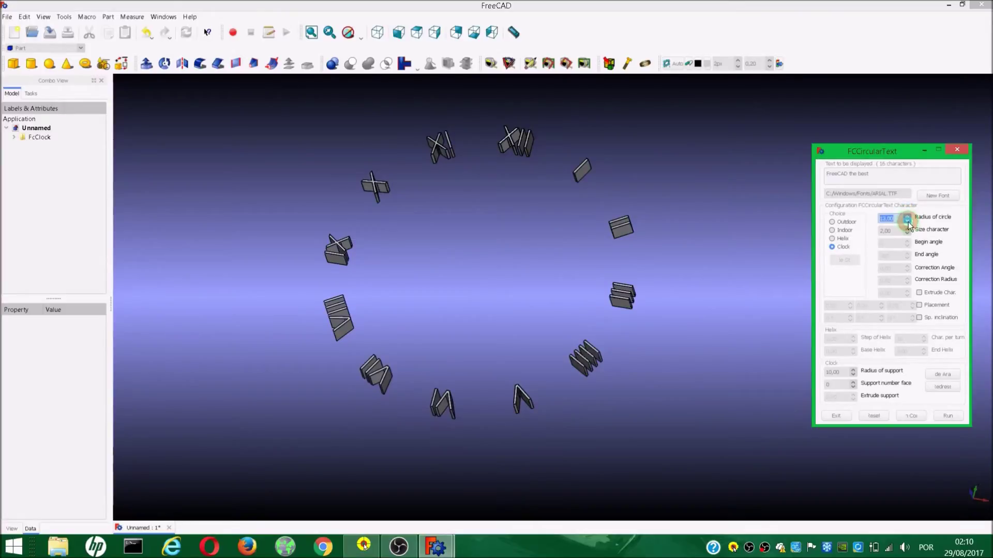
- Enable extruded characters and set the placement Z value to 8,50
left_click(919, 292)
left_click(919, 304)
left_click(892, 306)
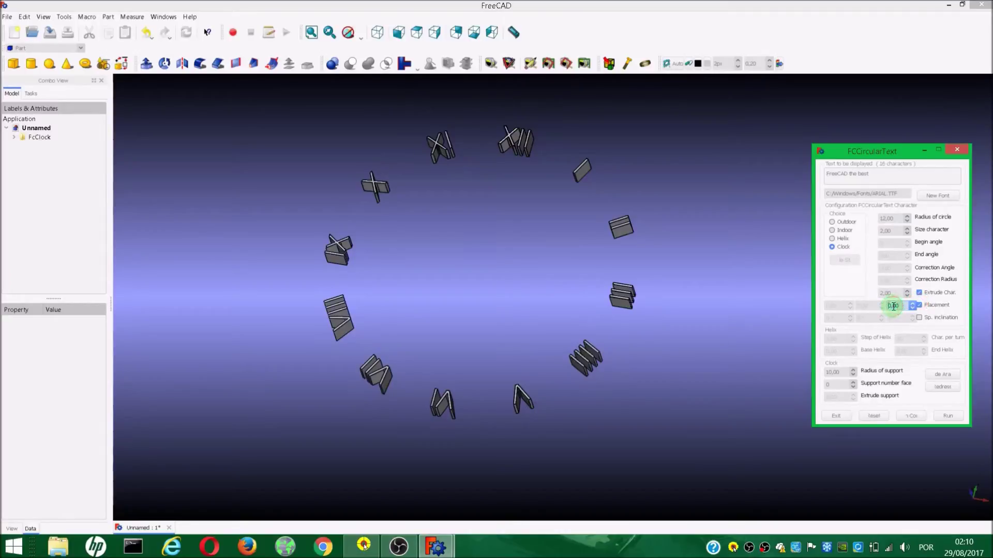
key("BackSpace")
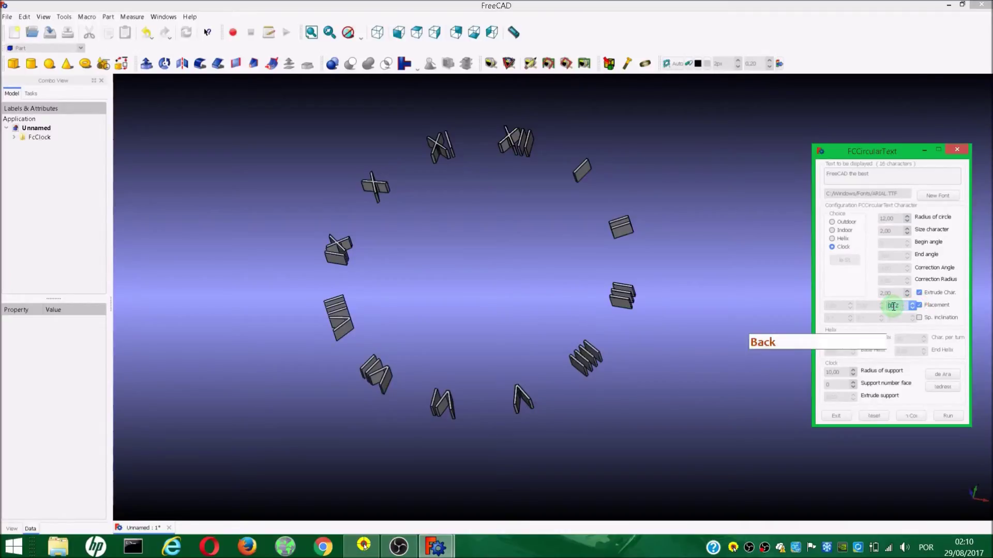
type("8")
left_click(884, 291)
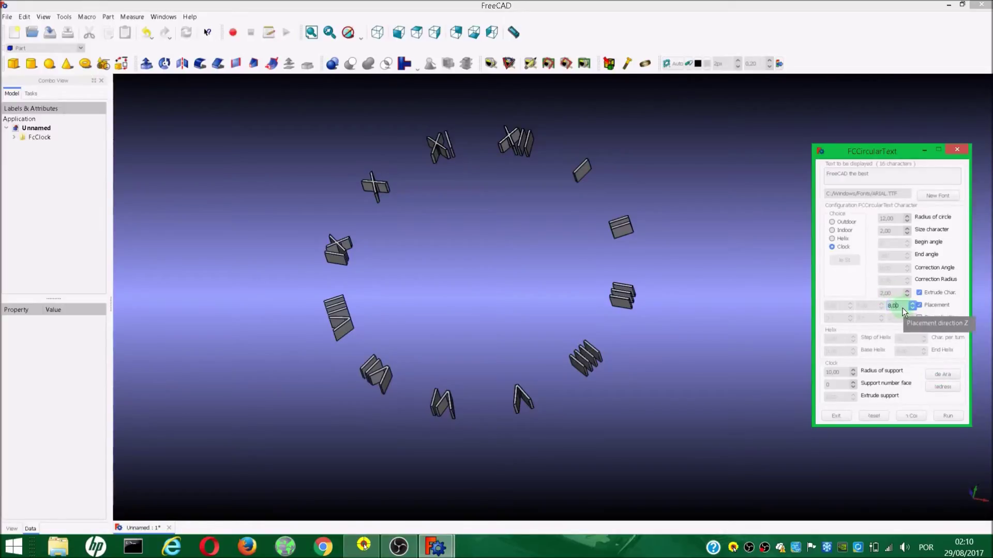
key("BackSpace")
type("5")
left_click(911, 352)
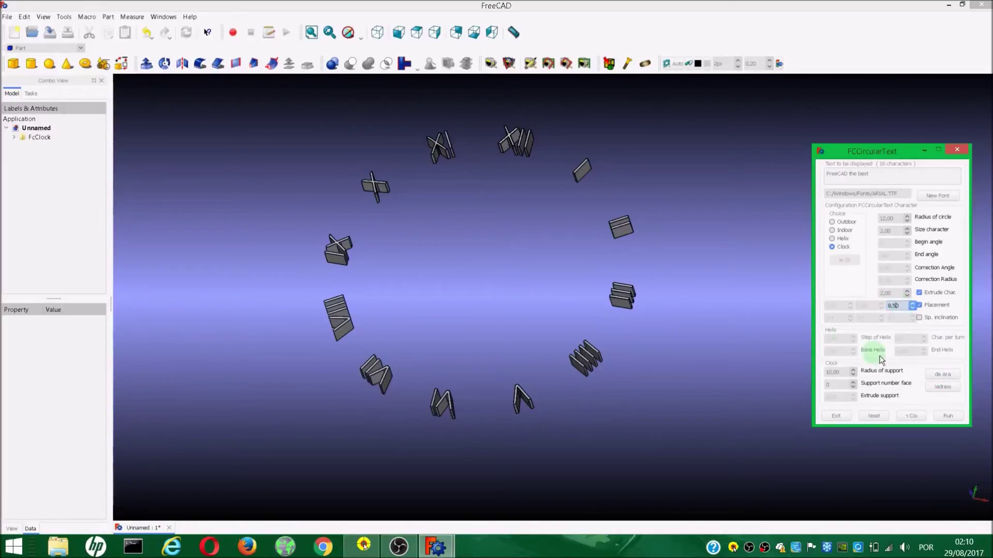
- Set the support radius to 18,00 with a Circle support shape
left_click(848, 364)
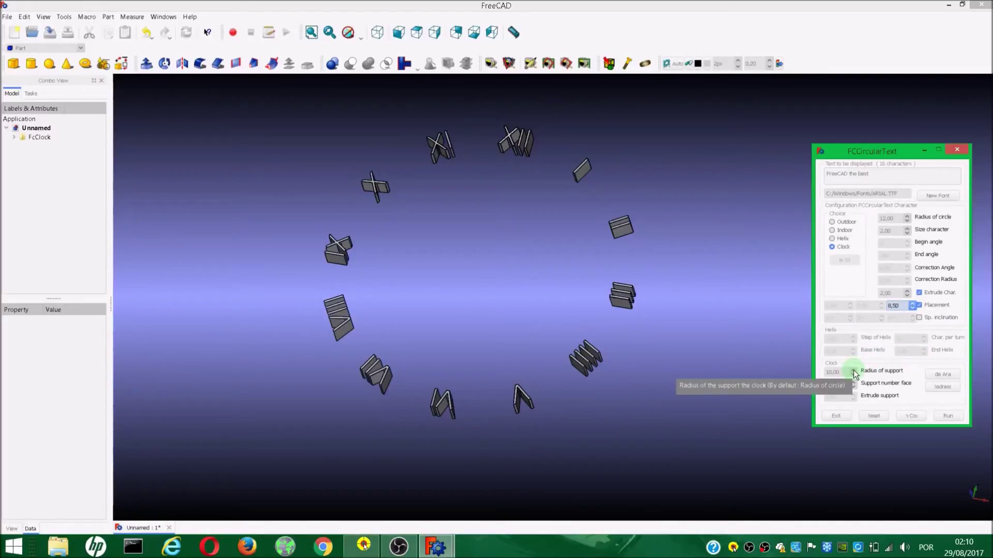
left_click(853, 372)
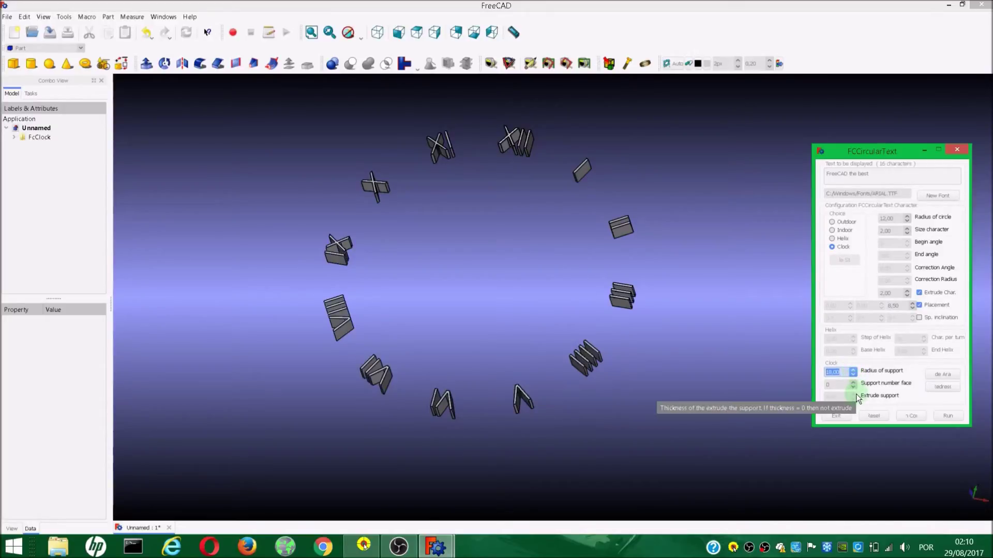
left_click(852, 385)
left_click(852, 384)
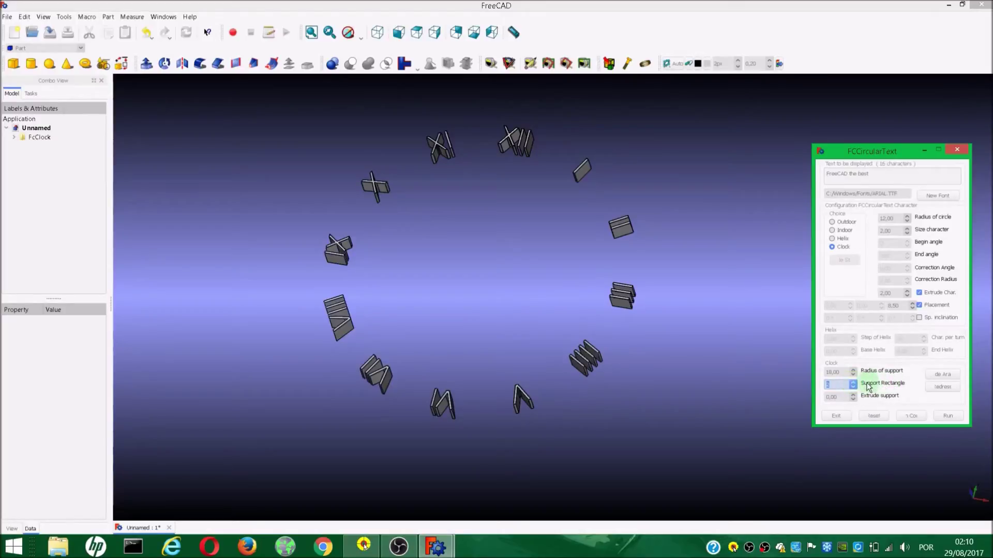
left_click(853, 385)
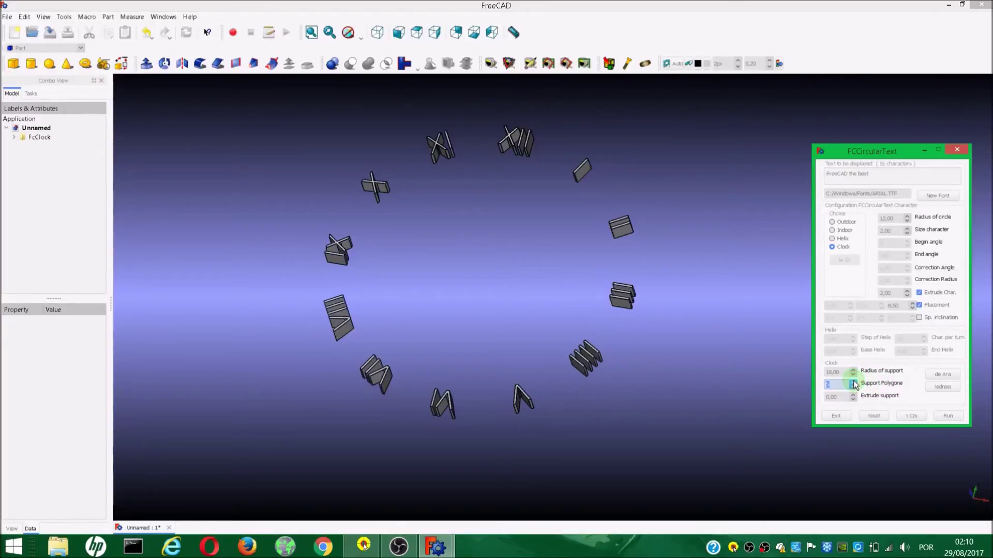
left_click(854, 387)
left_click(853, 387)
left_click(853, 386)
left_click(853, 387)
left_click(853, 388)
left_click(853, 387)
- Set the support extrusion thickness to 10,00
left_click(854, 396)
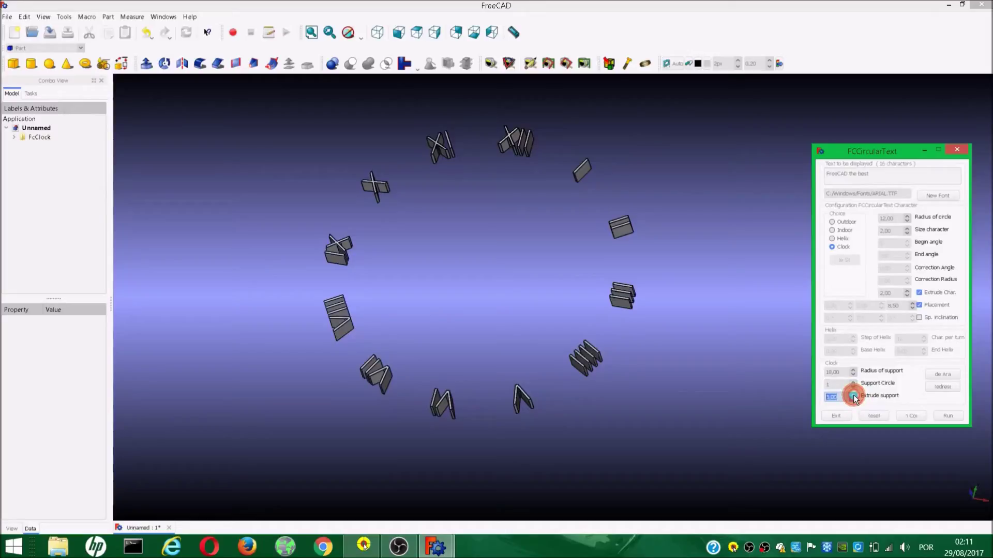
left_click(853, 396)
left_click(853, 395)
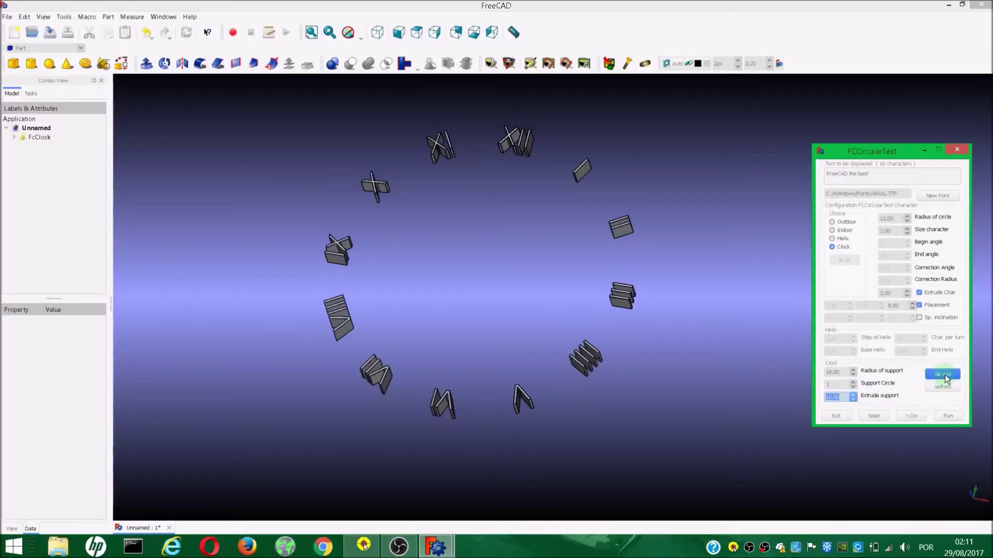
- Run the macro to build the cylindrical clock base as FcClock001, viewed from the side
left_click(949, 415)
left_click(951, 416)
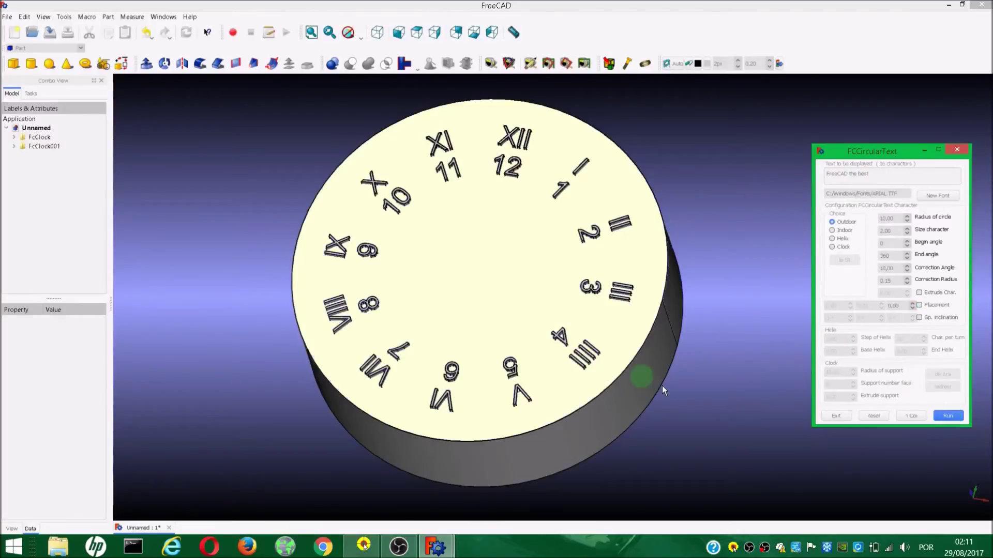
mouse_move(705, 439)
middle_mouse_down()
mouse_move(587, 402)
mouse_move(492, 421)
mouse_move(607, 443)
mouse_move(674, 432)
mouse_move(711, 413)
middle_mouse_up()
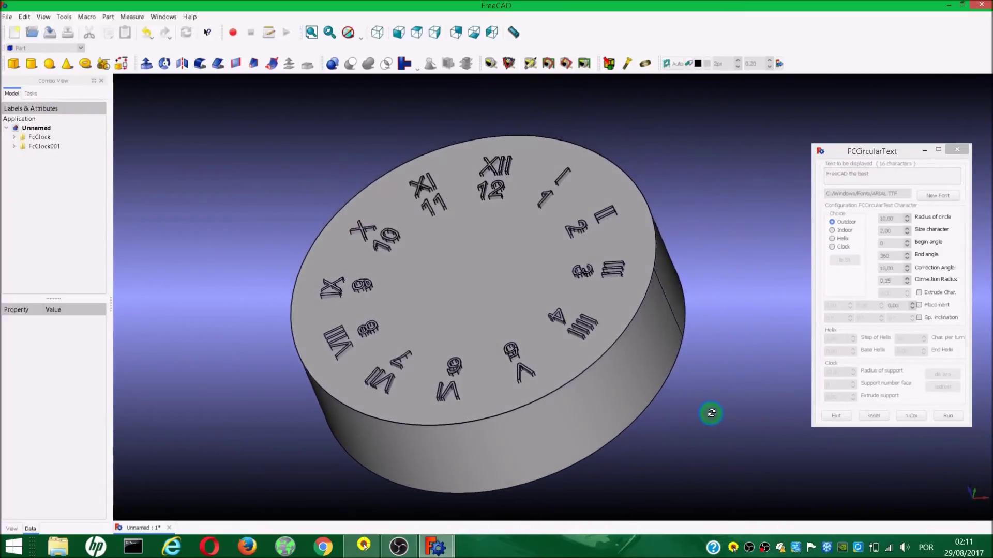
- Expand FcClock001 and select the Arabic numeral extrusions from 12 downward
double_click(22, 139)
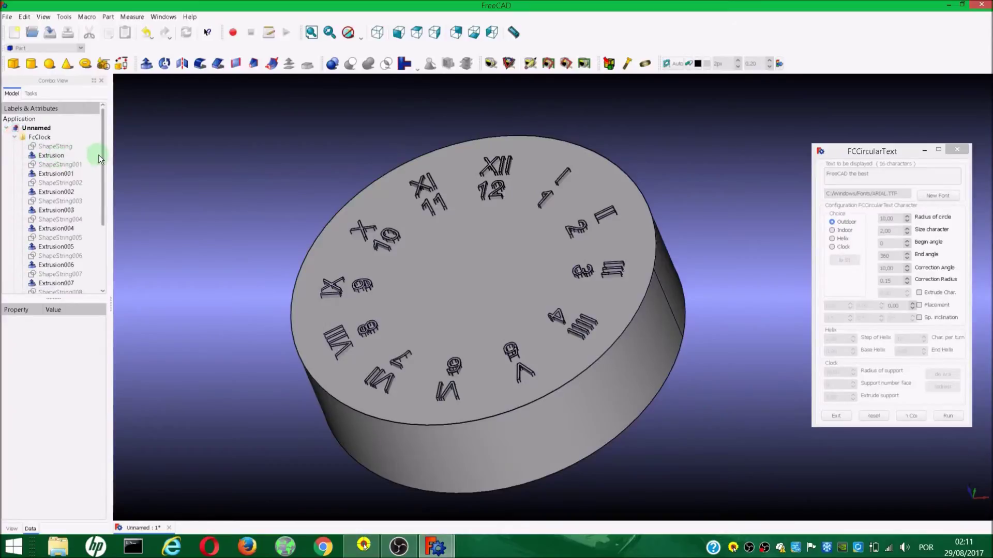
left_click(55, 157)
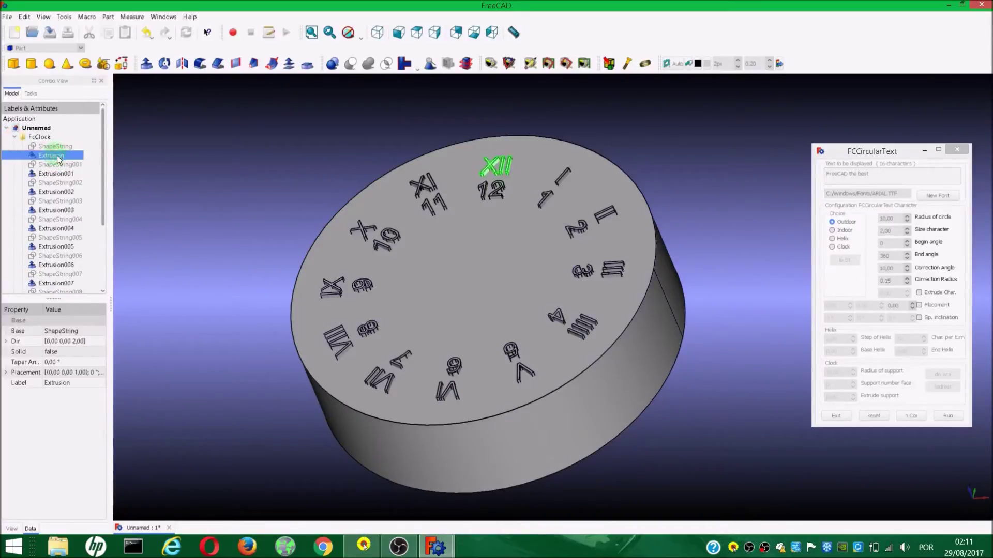
left_click(16, 139)
left_click(14, 146)
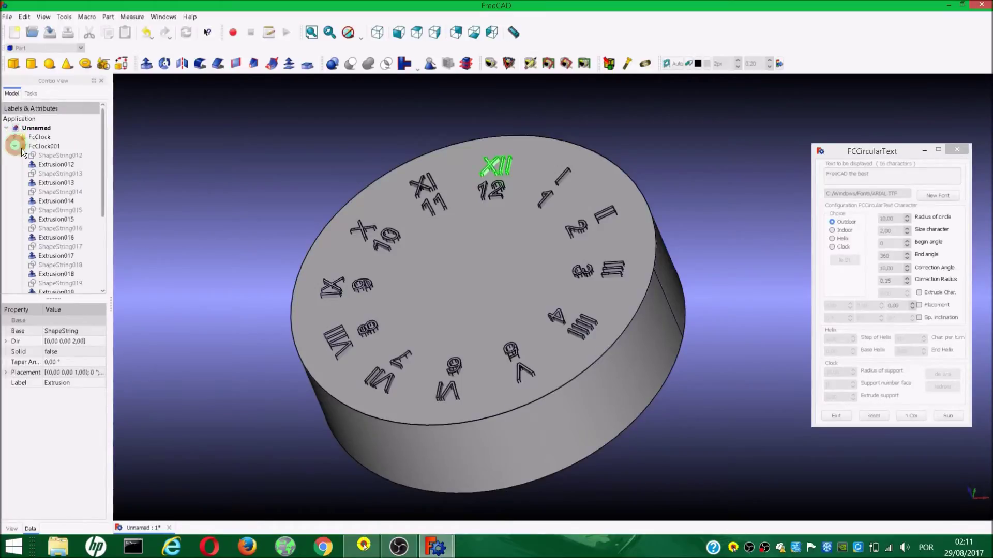
left_click(47, 165)
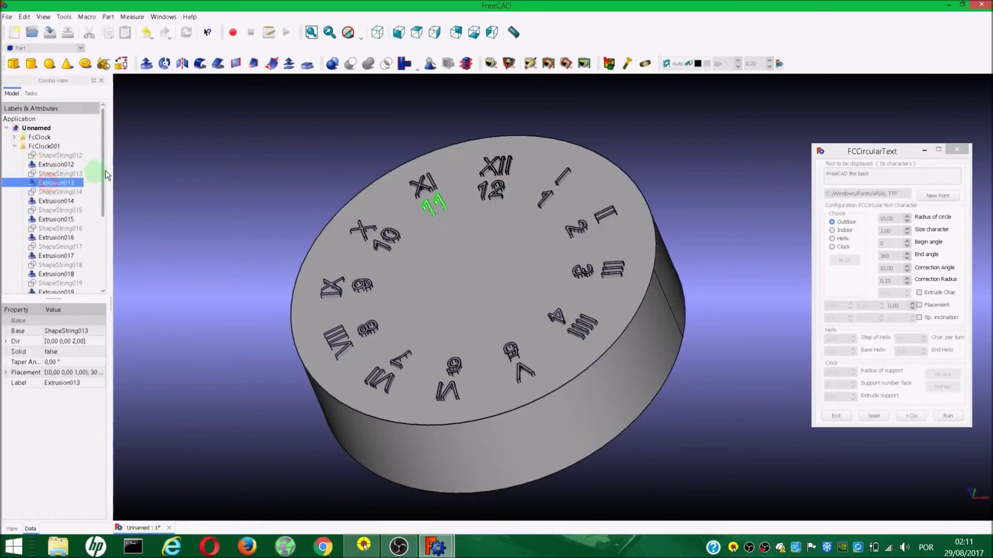
left_click(57, 164)
left_click(59, 182, "ctrl")
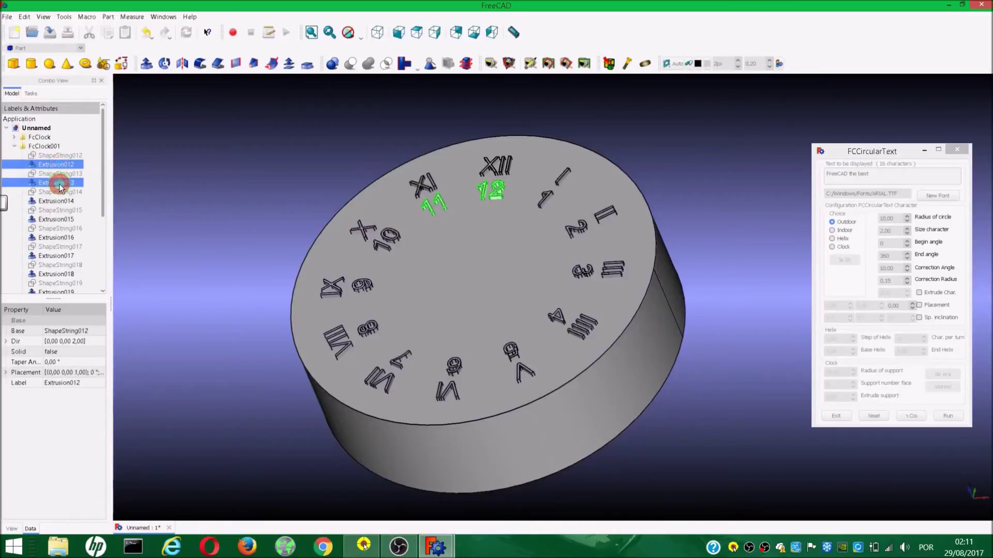
left_click(64, 201, "ctrl")
left_click(67, 221, "ctrl")
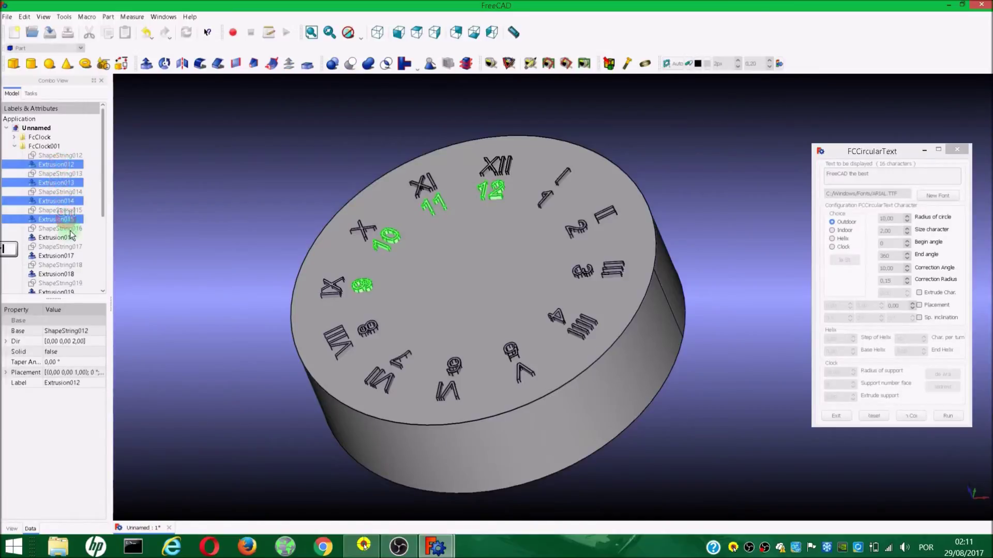
left_click(66, 238, "ctrl")
left_click(66, 257, "ctrl")
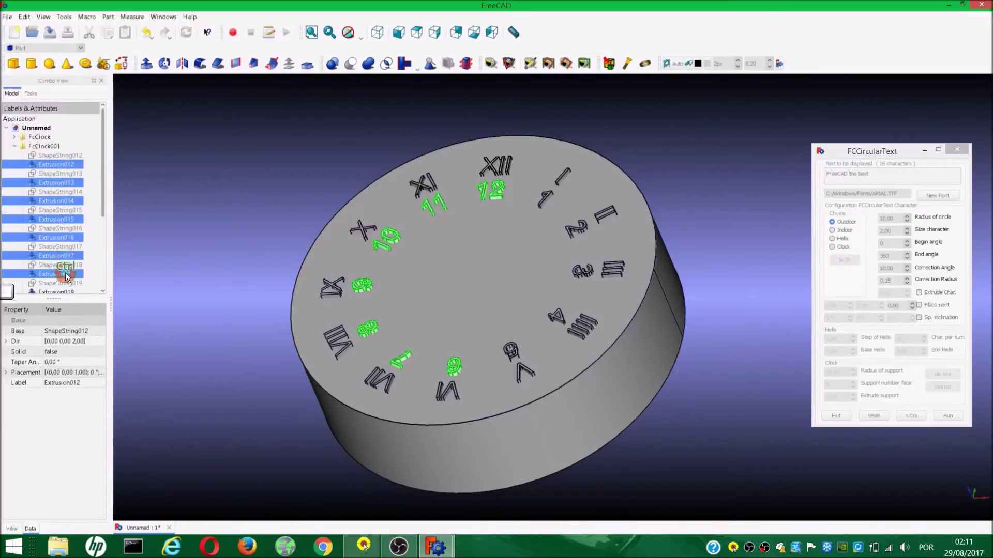
- Add numerals 5 through 1 and the cylinder, then fuse everything with Union
left_click_drag(101, 204, 101, 281)
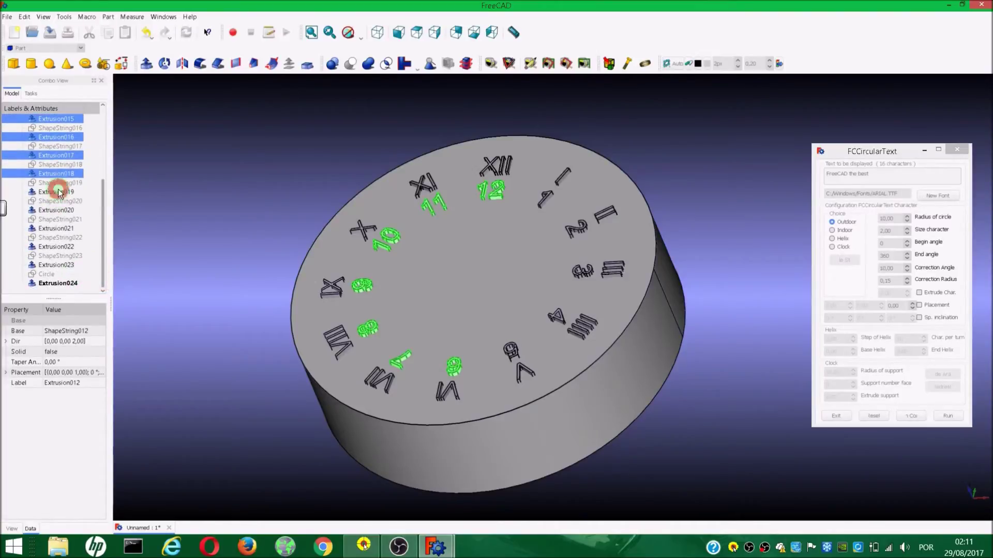
left_click(58, 192, "ctrl")
left_click(62, 210, "ctrl")
left_click(64, 228, "ctrl")
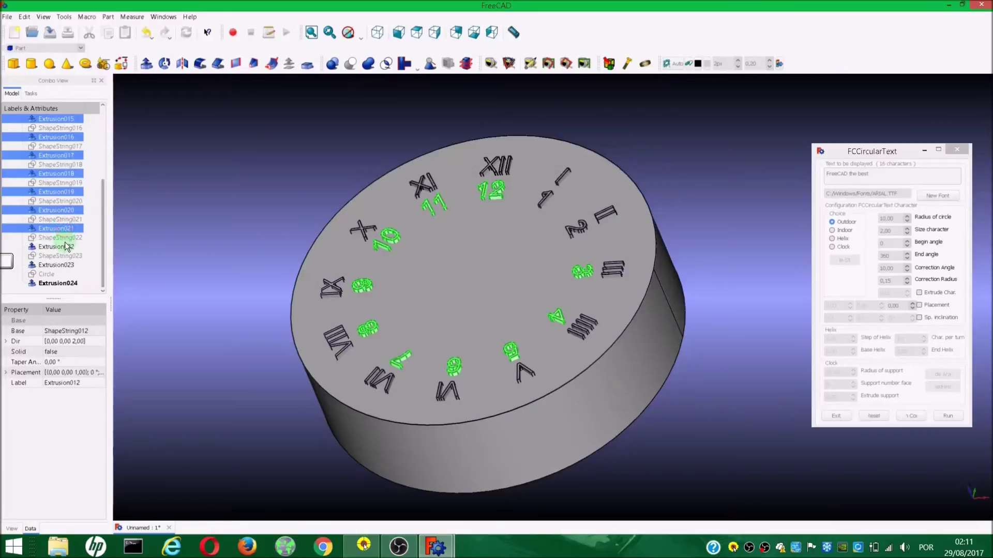
left_click(59, 247, "ctrl")
left_click(56, 264, "ctrl")
left_click(59, 283, "ctrl")
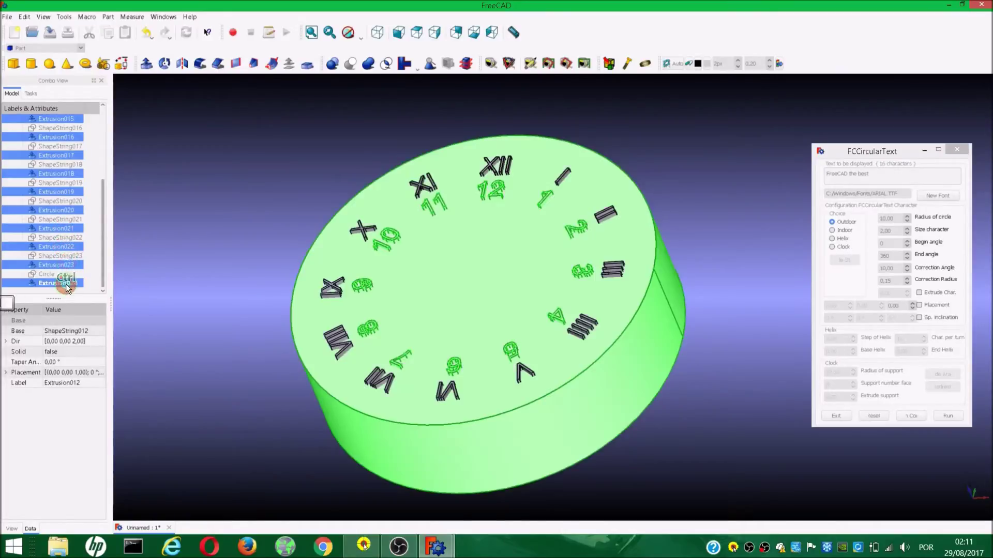
left_click(365, 66)
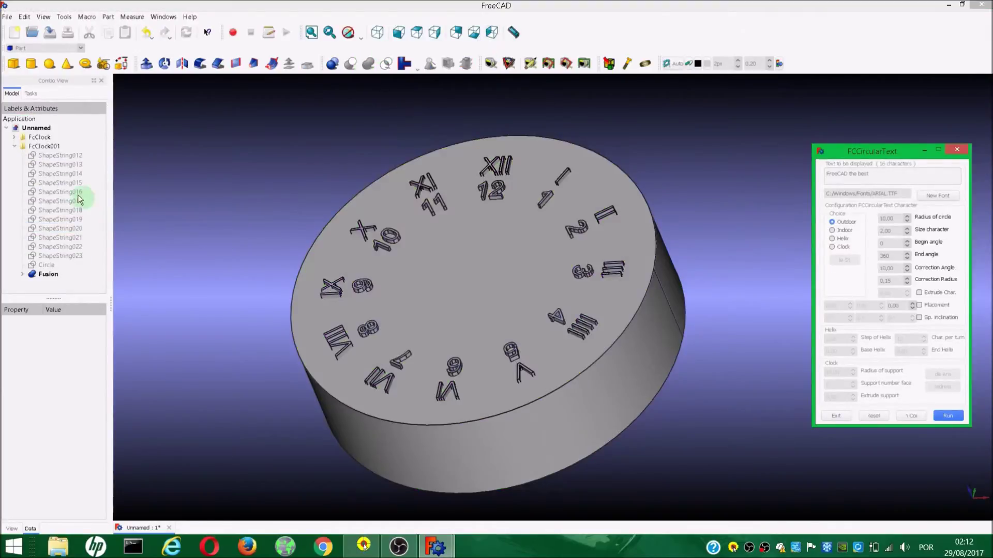
- Fuse the Fusion solid with Extrusion011, Extrusion010 and Extrusion009 into Fusion001
left_click(14, 146)
left_click_drag(103, 158, 103, 281)
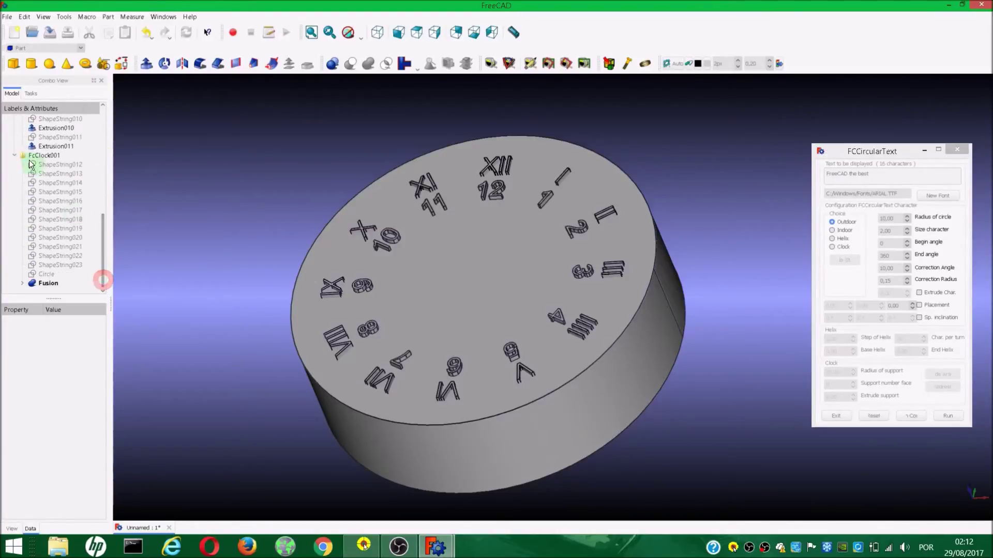
left_click(14, 155)
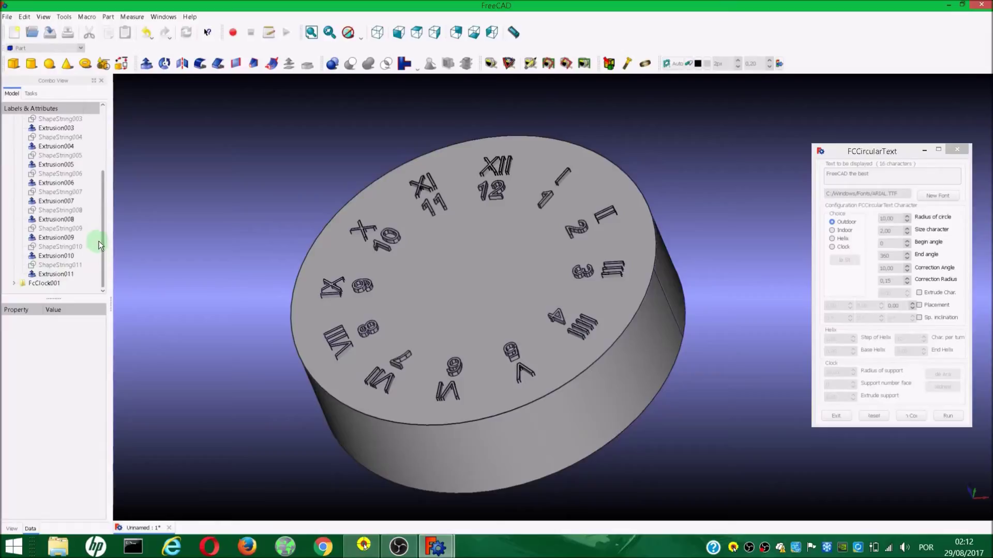
left_click(14, 282)
left_click_drag(103, 207, 103, 286)
left_click(45, 283)
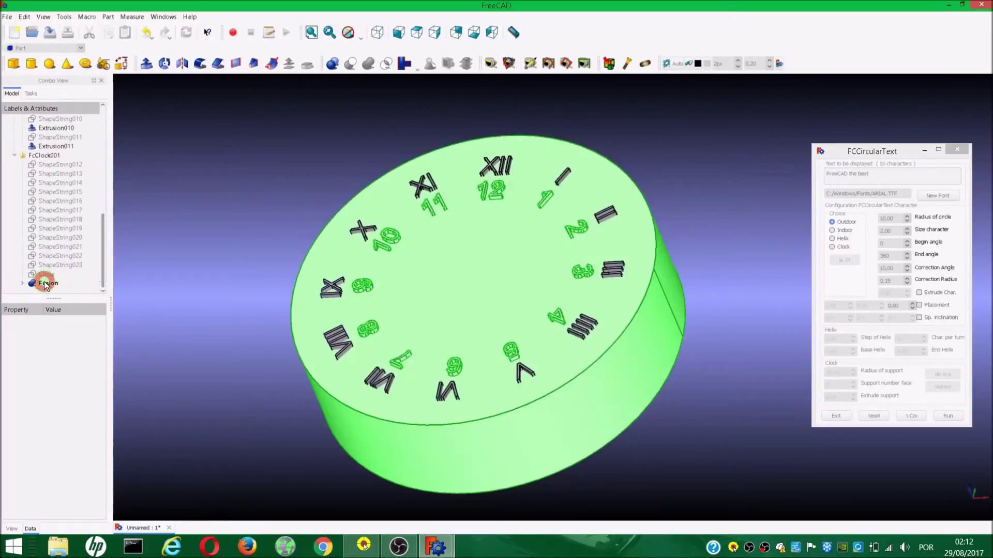
left_click_drag(104, 228, 104, 179)
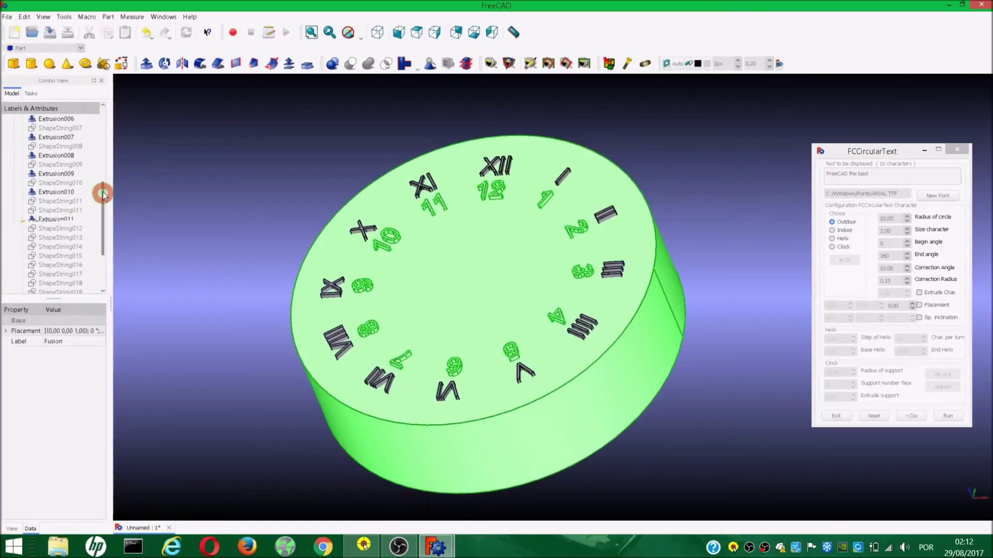
left_click(66, 247, "ctrl")
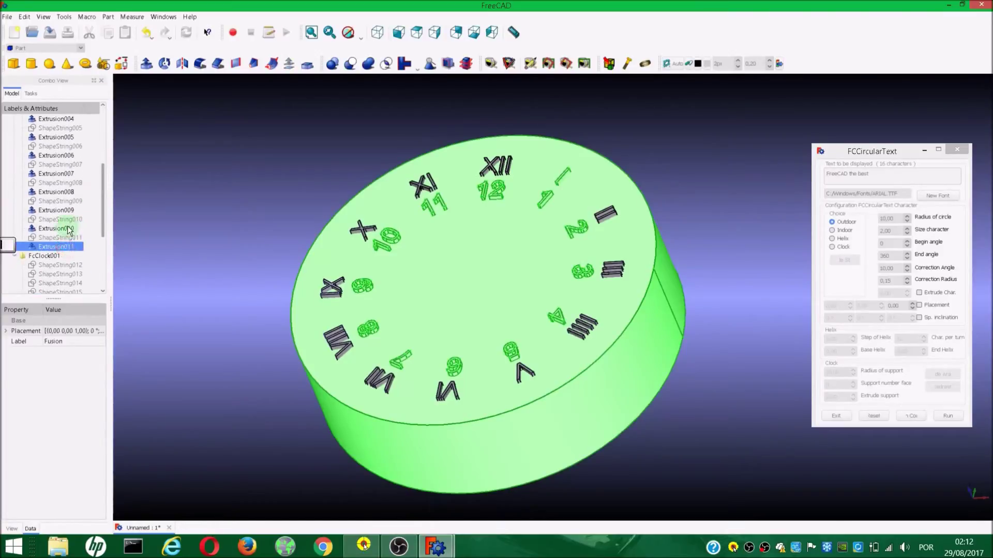
left_click(64, 229, "ctrl")
left_click(64, 210, "ctrl")
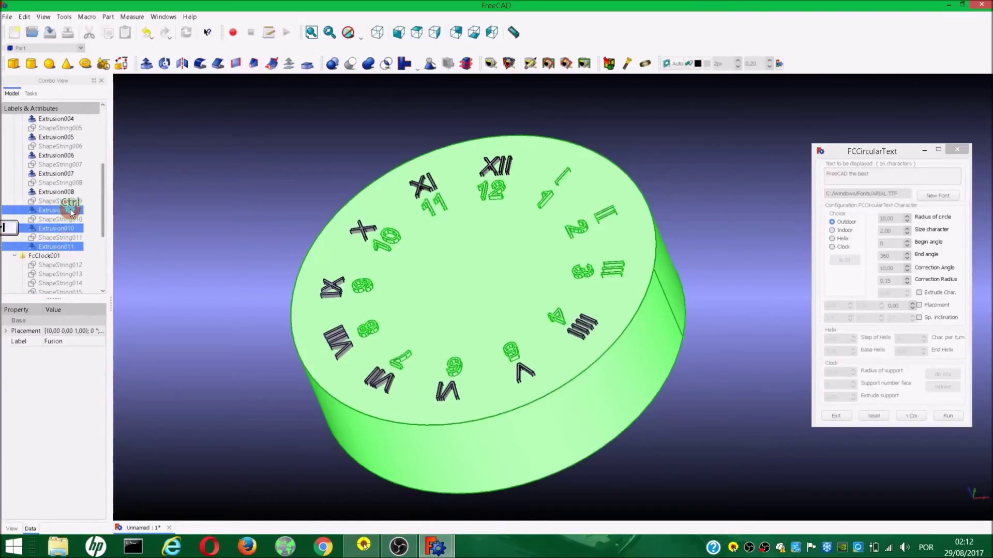
left_click(368, 63)
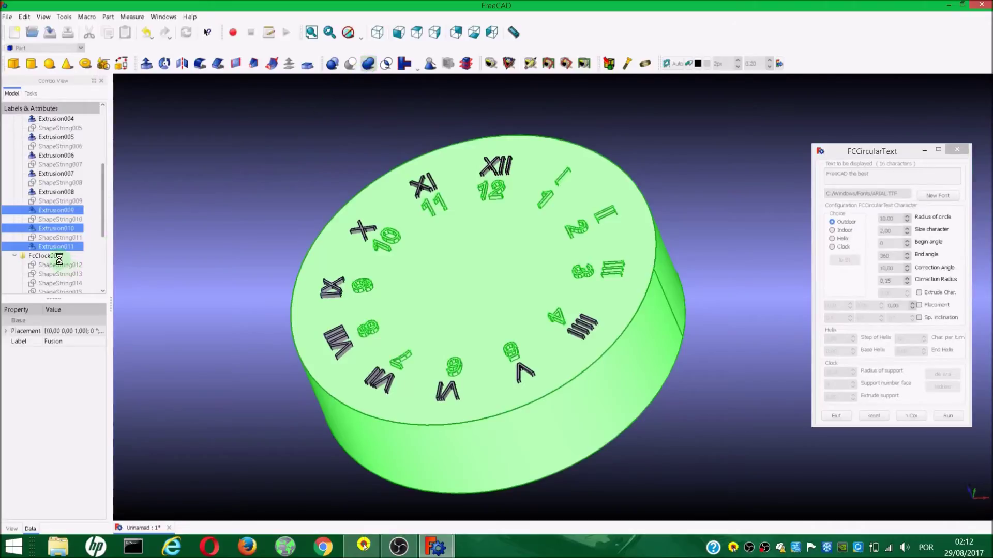
- Fuse Fusion001 with Extrusion008 down through Extrusion into Fusion002
left_click_drag(104, 206, 103, 190)
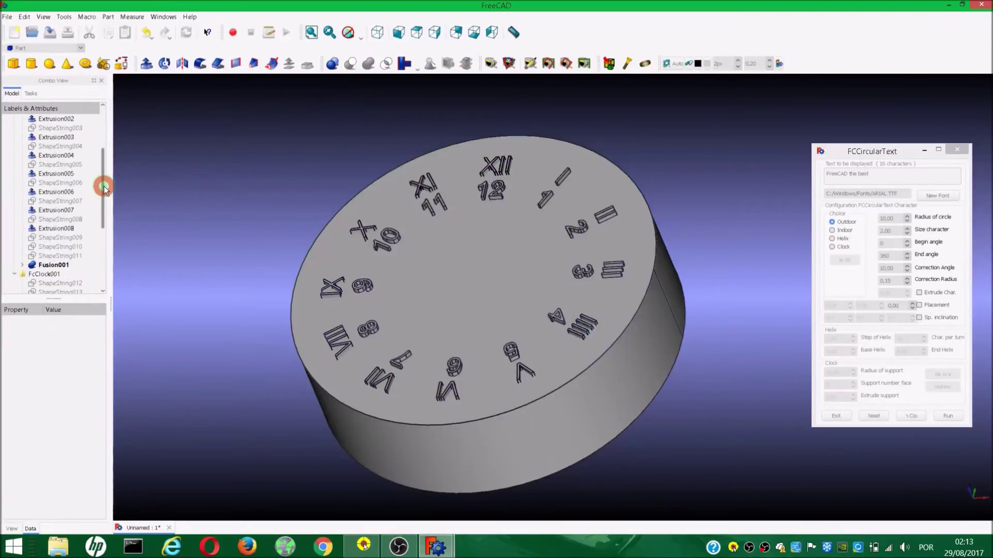
left_click(54, 265)
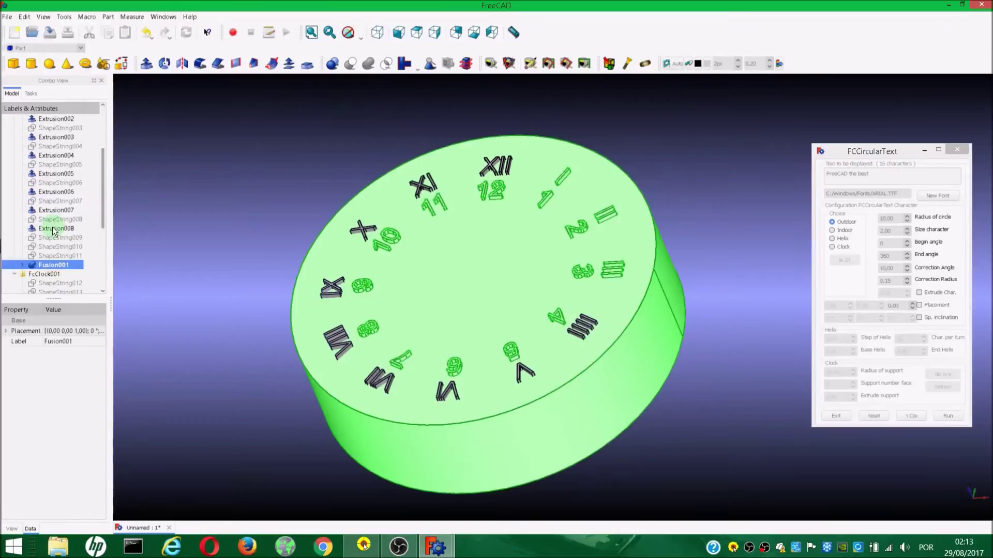
left_click(52, 227, "ctrl")
left_click(54, 210, "ctrl")
left_click(57, 193, "ctrl")
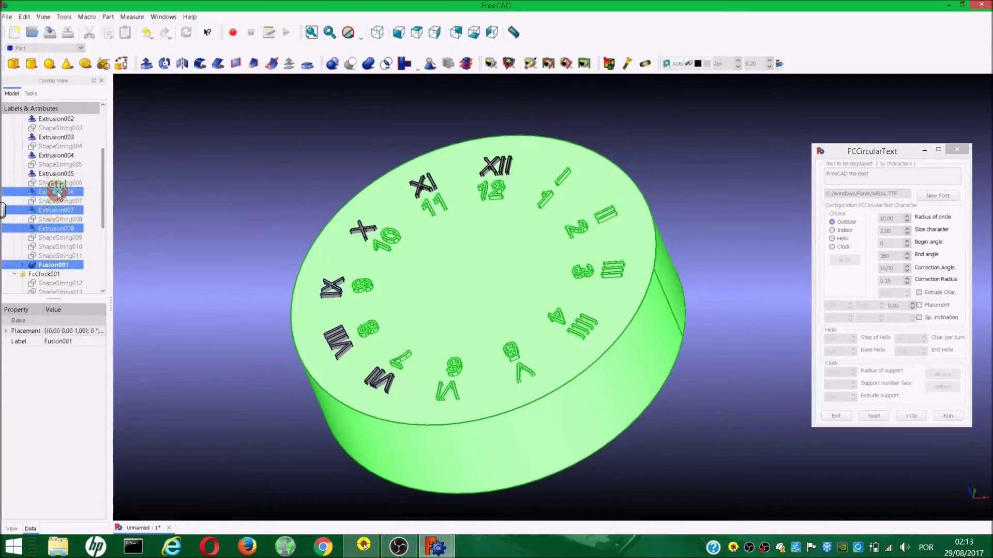
left_click(57, 173, "ctrl")
left_click(60, 157, "ctrl")
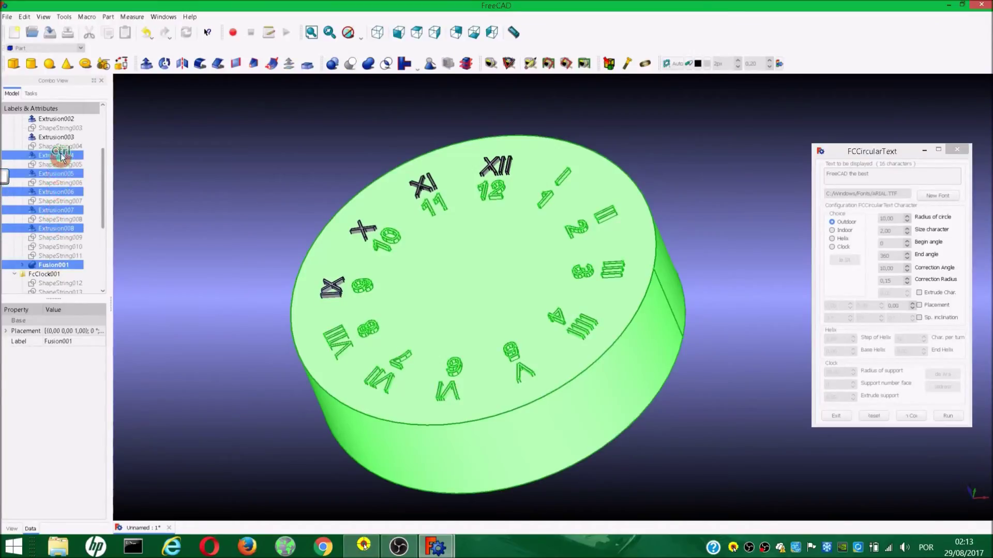
left_click(59, 137, "ctrl")
left_click(60, 119, "ctrl")
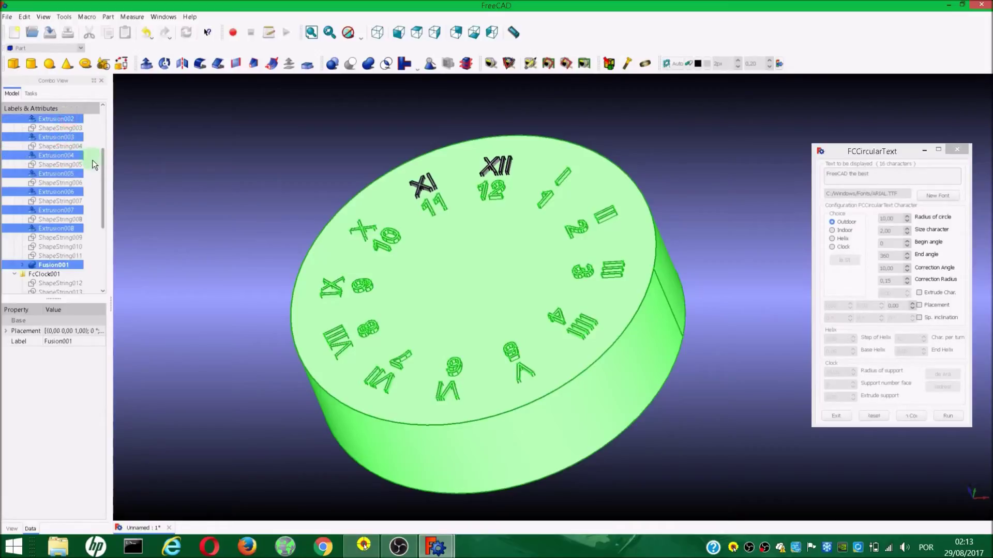
left_click_drag(102, 166, 101, 124)
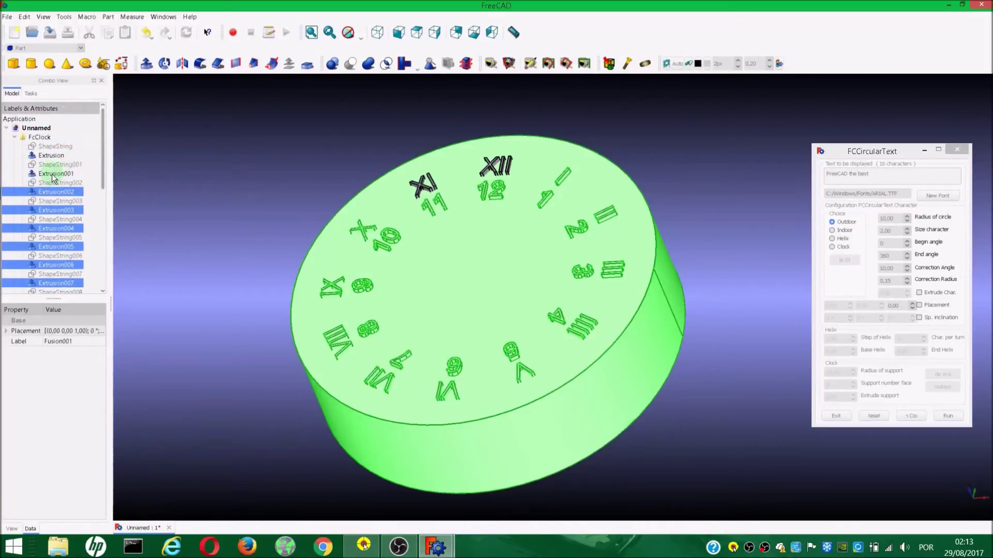
left_click(52, 175, "ctrl")
left_click(54, 155, "ctrl")
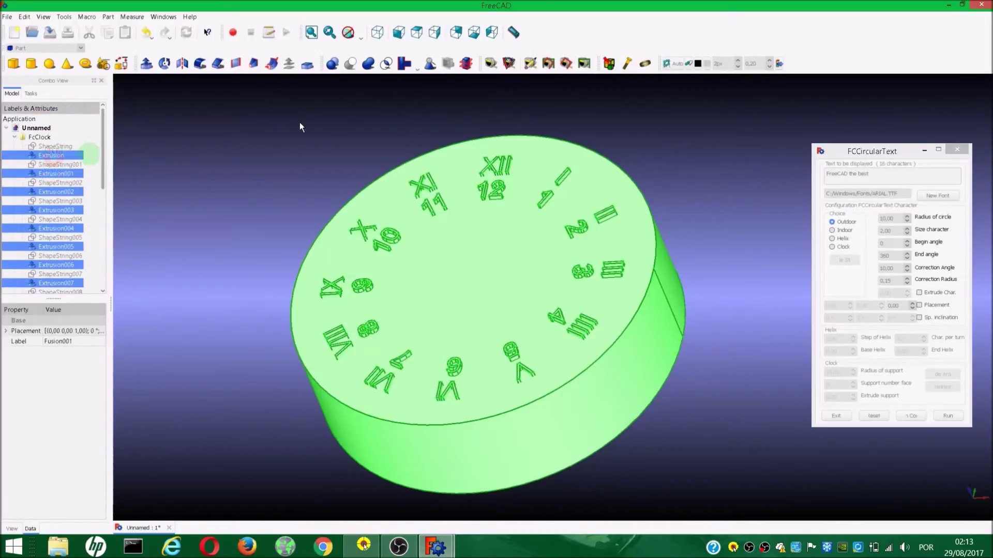
left_click(368, 62)
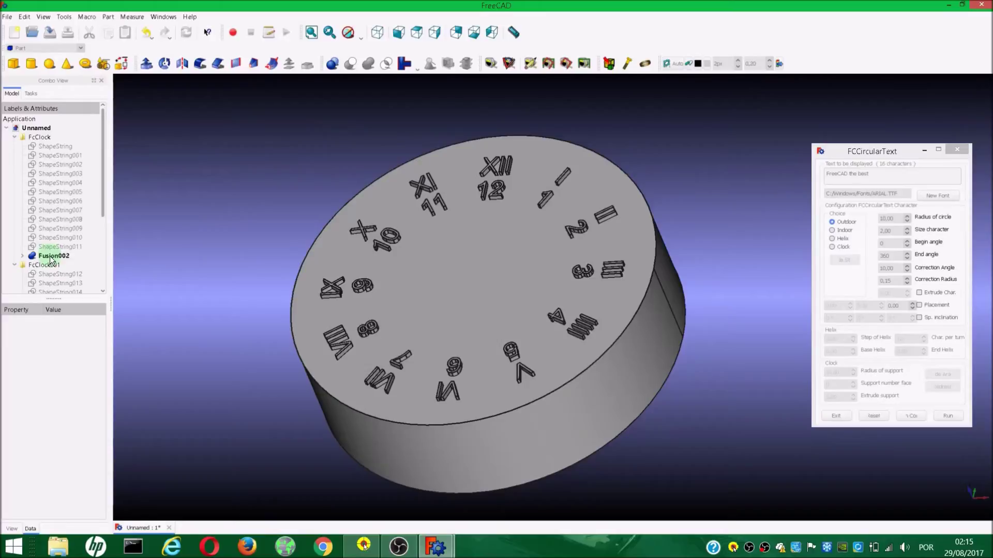
- Create a simple copy of Fusion002 as Fusion003
left_click(51, 257)
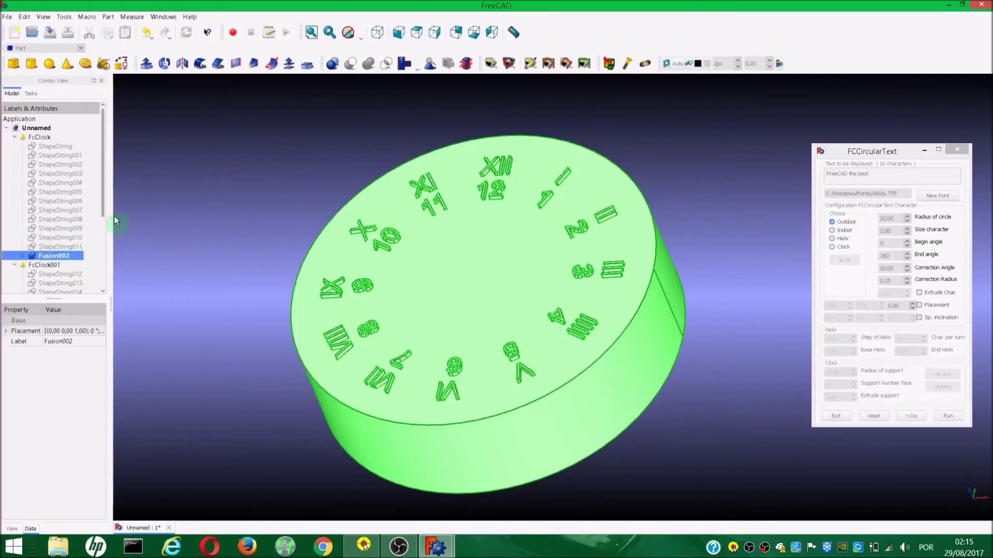
left_click(107, 17)
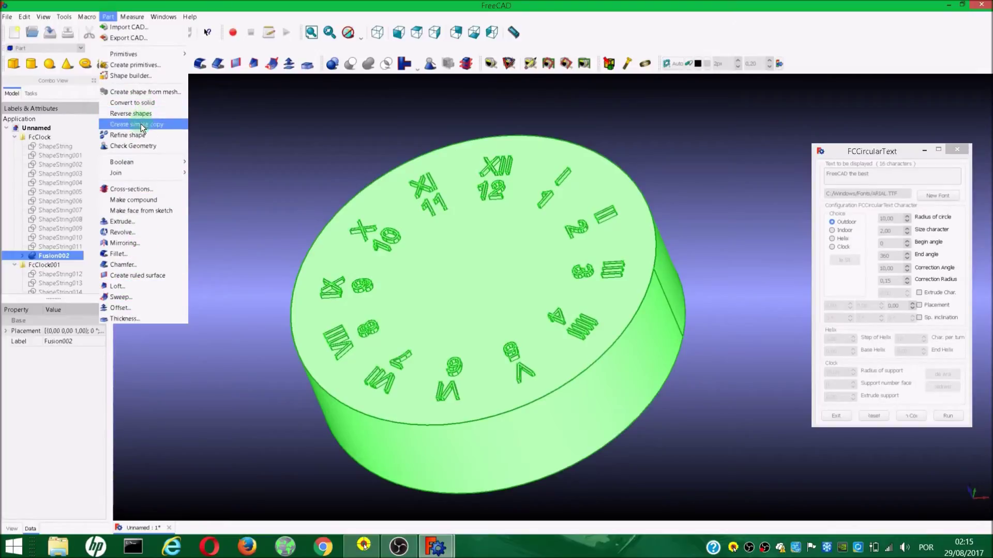
left_click(141, 124)
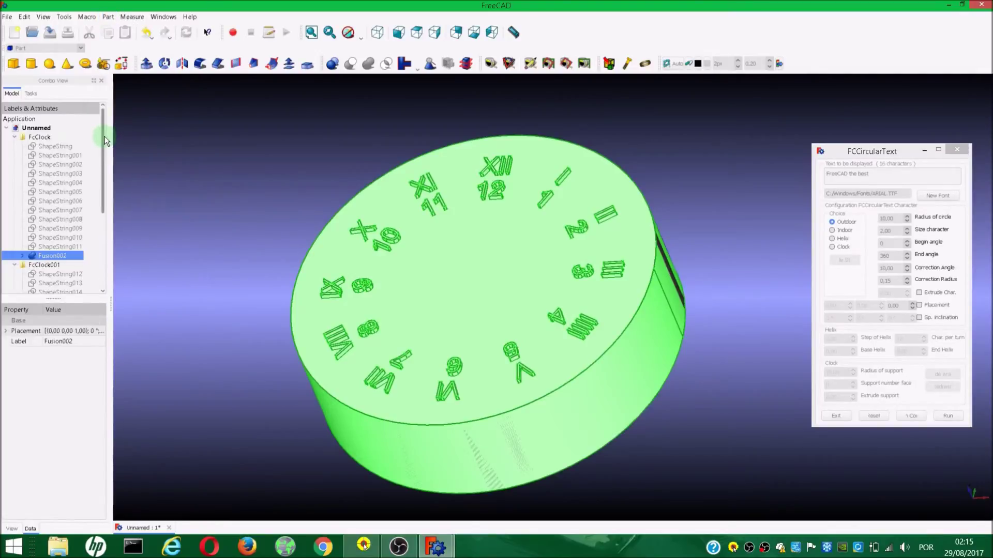
- Hide the original Fusion002 and collapse the FcClock001 group
left_click_drag(105, 139, 103, 215)
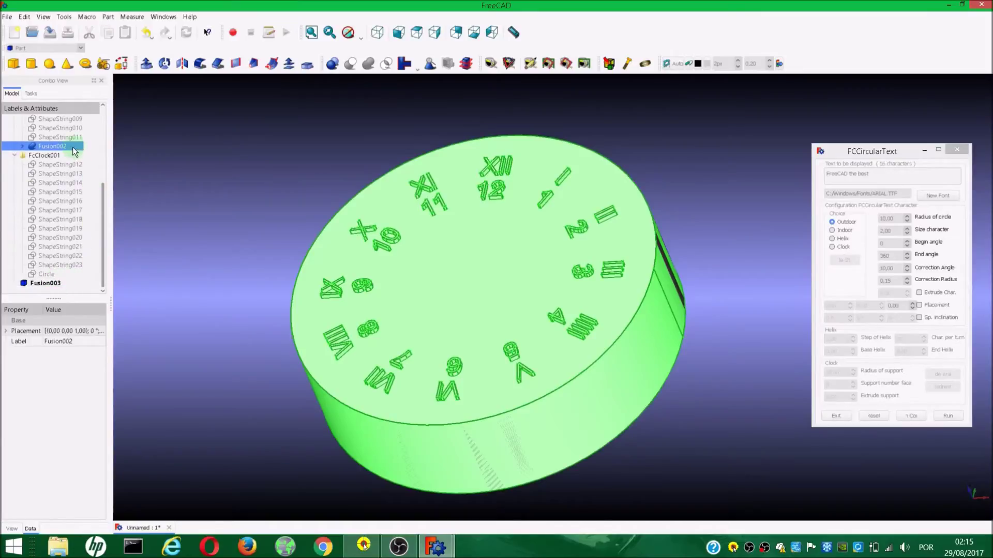
right_click(73, 147)
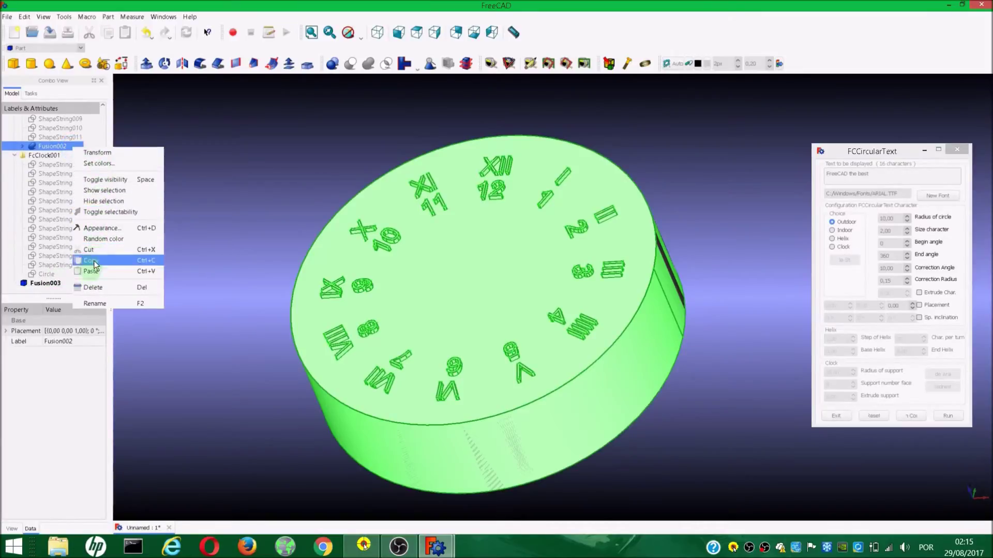
left_click(91, 179)
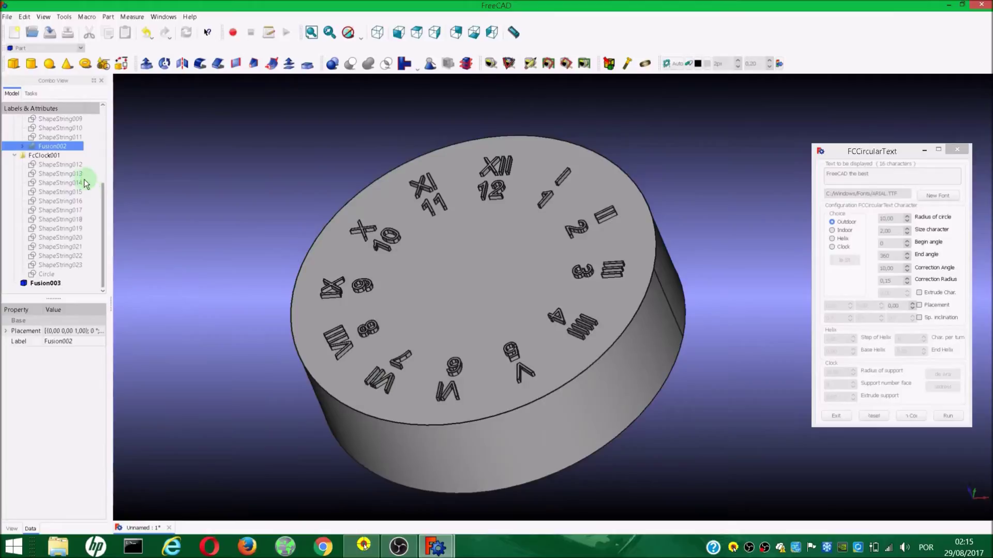
left_click(15, 155)
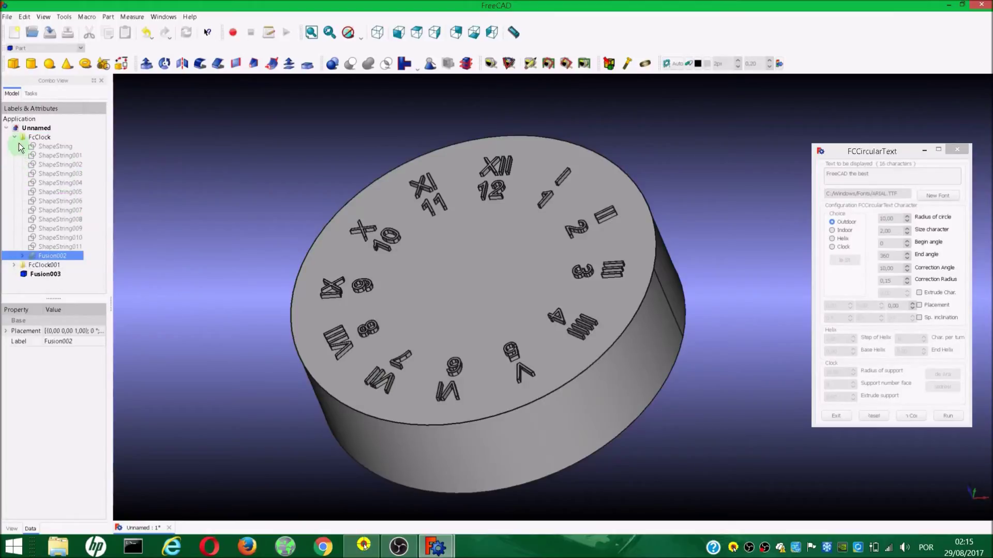
- Collapse the FcClock group, switch the circular text layout to Helix, and select the radius value
left_click(17, 137)
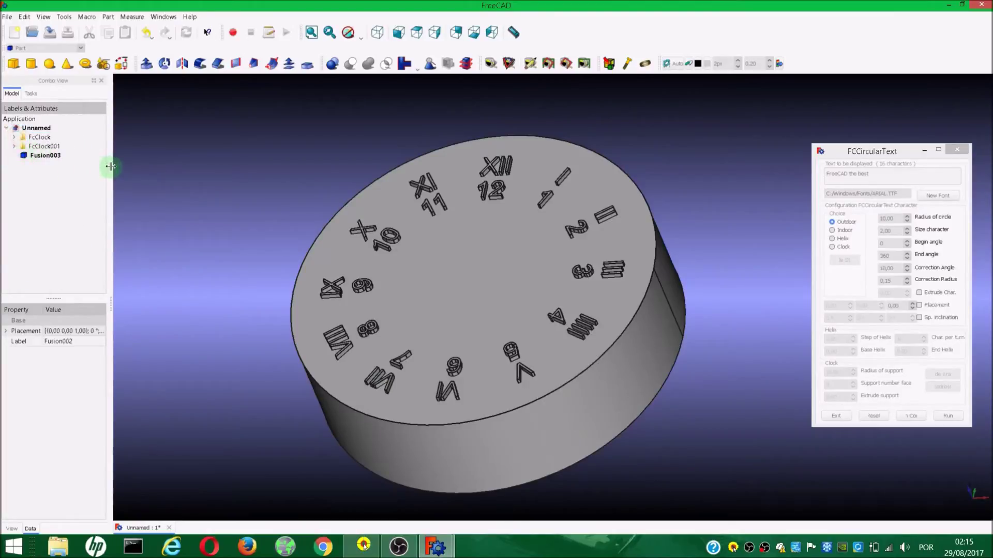
left_click(832, 238)
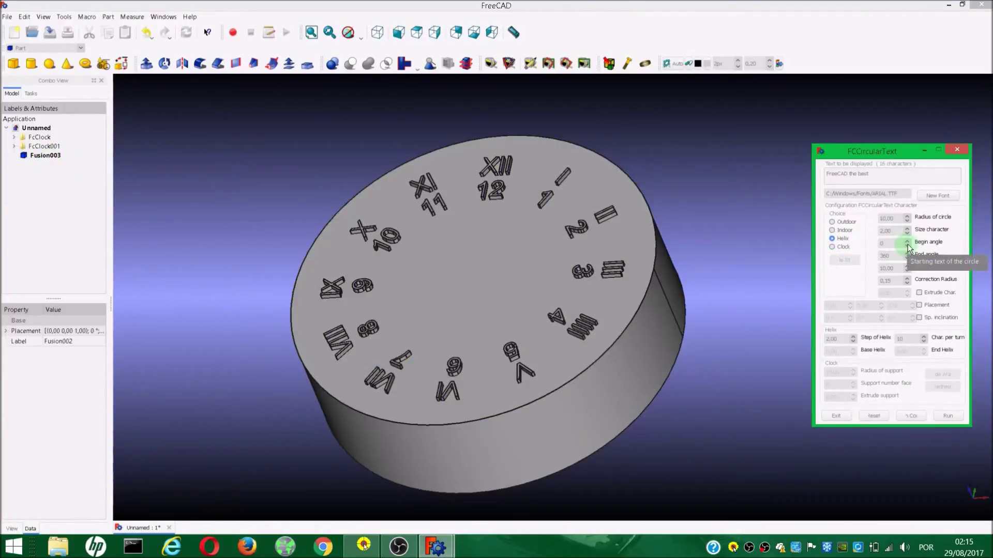
double_click(897, 222)
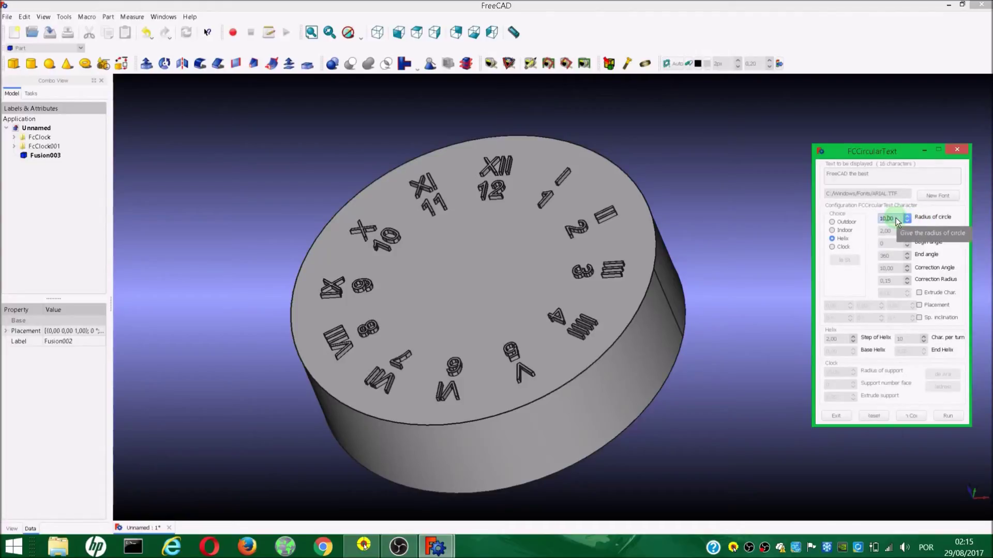
- Set the helix radius to 17,5, turn on character extrusion, and raise the helix step to 4,00
key("BackSpace")
key("BackSpace")
key("BackSpace")
key("BackSpace")
key("BackSpace")
key("BackSpace")
type("7")
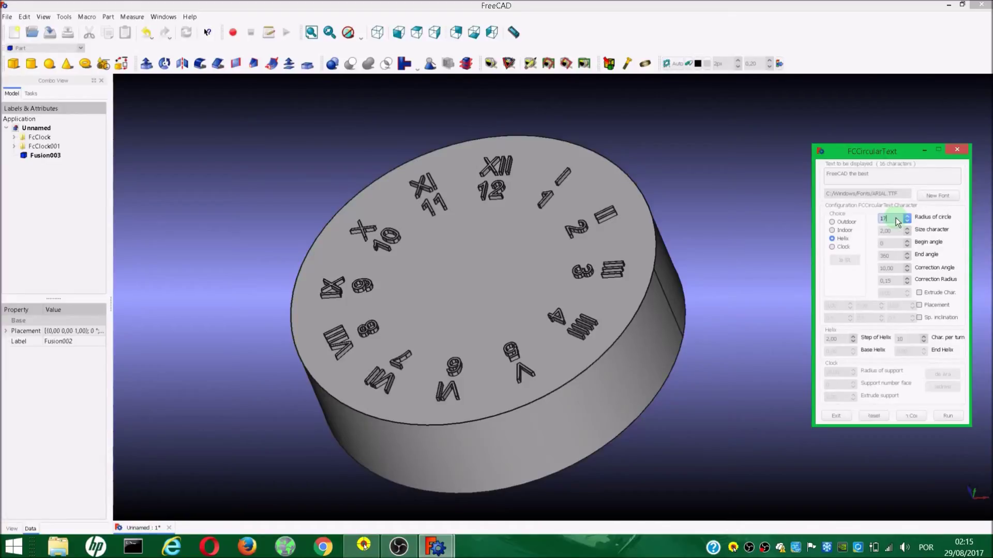
type(",5")
left_click(919, 293)
left_click(853, 337)
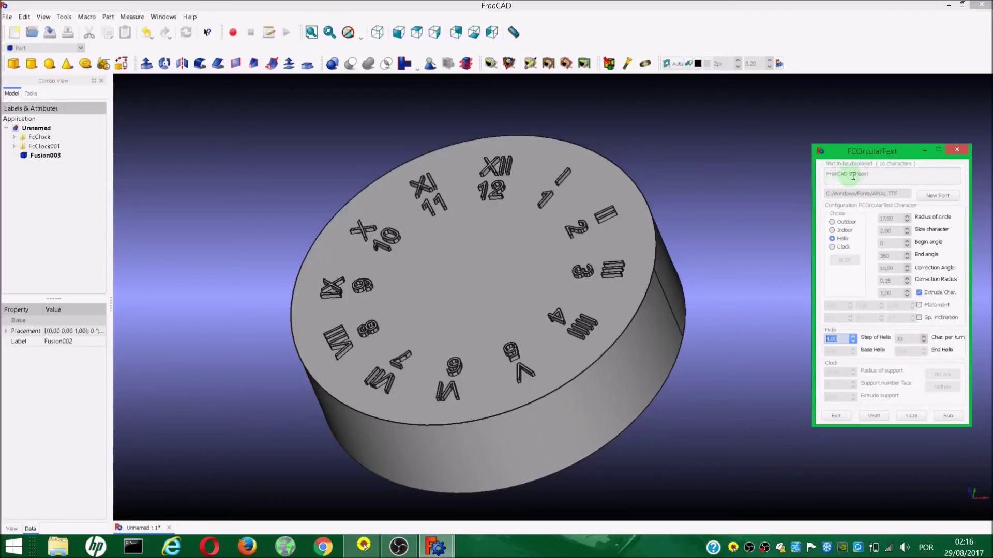
- Replace 'FreeCAD the best' with a 16-digit binary string and run the macro
left_click_drag(835, 177, 873, 177)
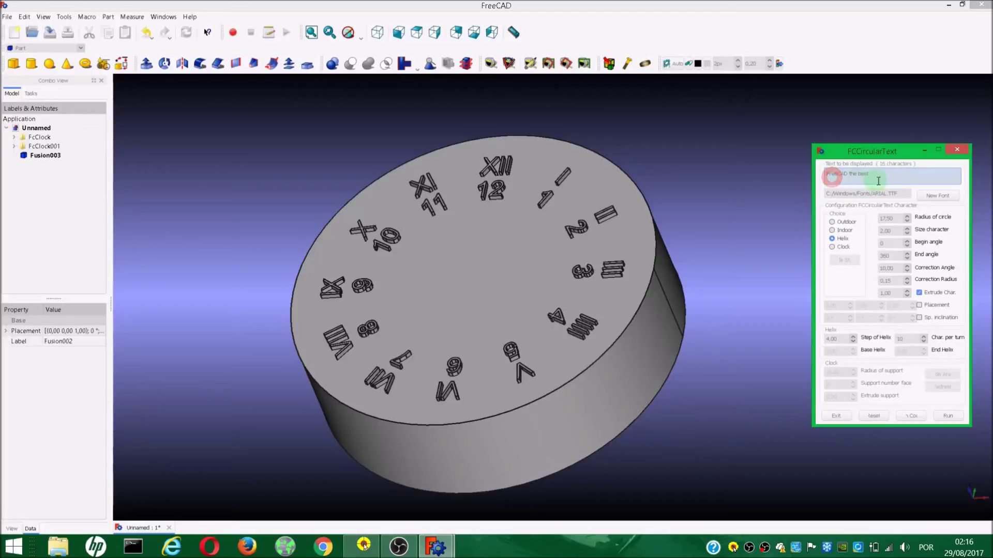
key("BackSpace")
key("BackSpace")
key("BackSpace")
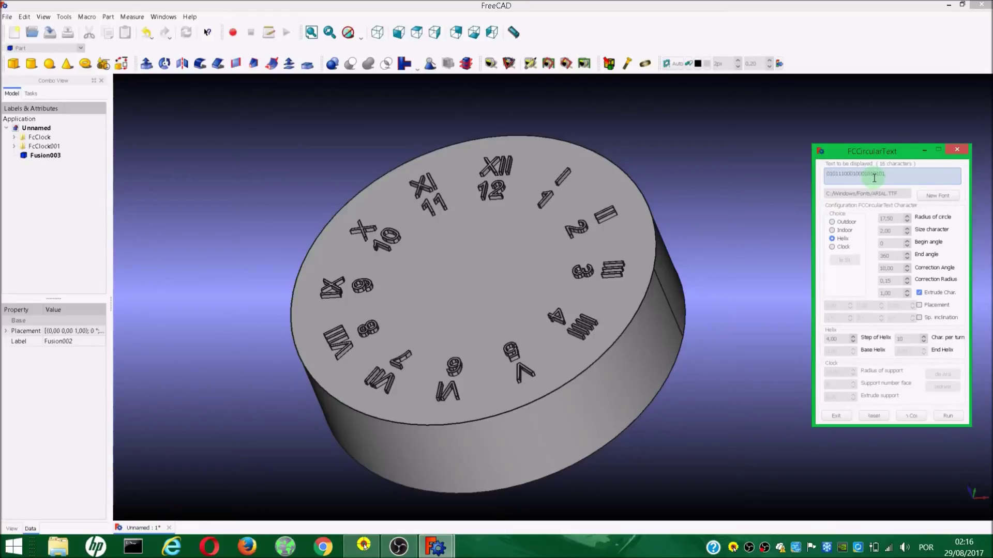
key("BackSpace")
key("BackSpace")
left_click(948, 414)
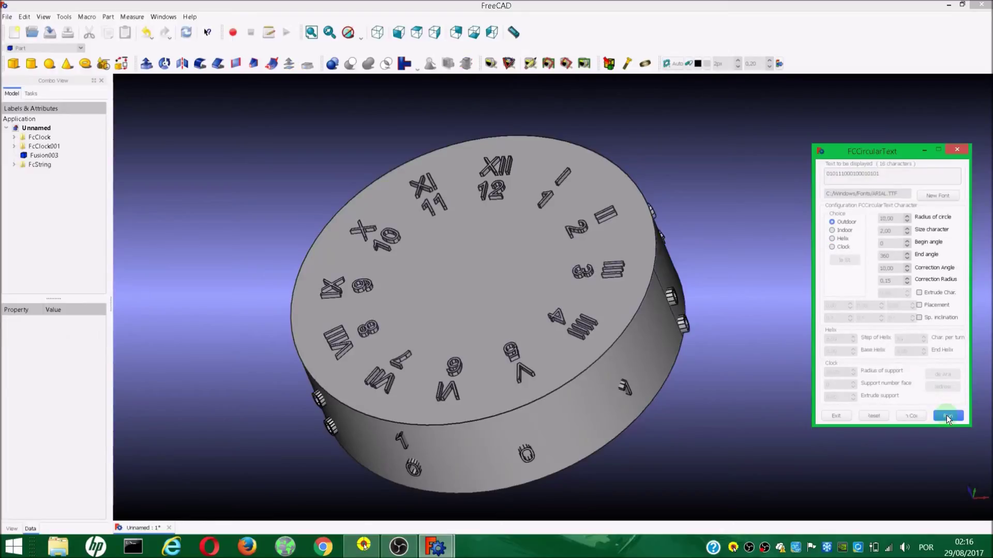
- Orbit the model to inspect the helix of binary digits from the side and underneath
mouse_move(721, 390)
left_mouse_down()
mouse_move(662, 360)
mouse_move(421, 340)
mouse_move(603, 310)
mouse_move(288, 354)
left_mouse_up()
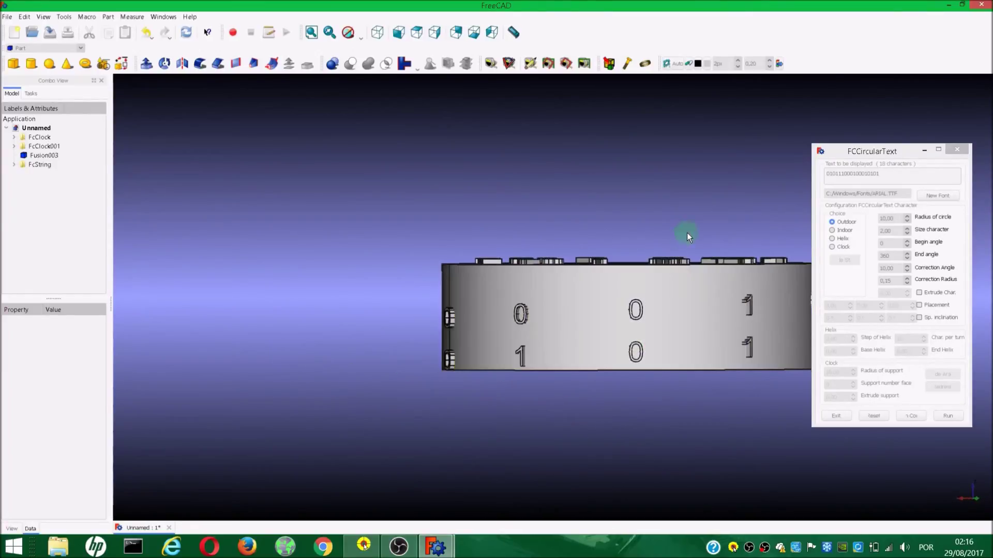
right_click_drag(687, 233, 594, 183)
mouse_move(594, 183)
left_mouse_down()
mouse_move(472, 173)
mouse_move(447, 193)
left_mouse_up()
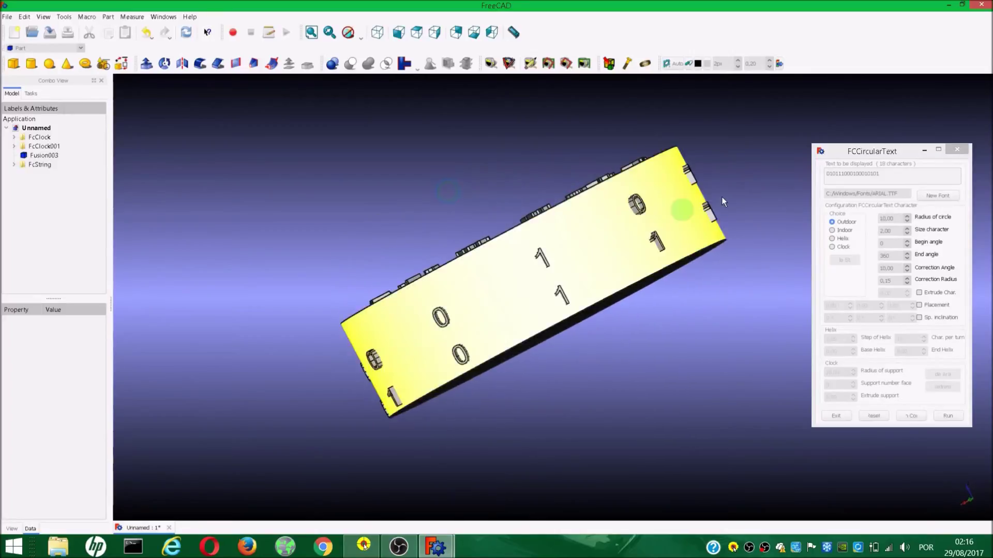
mouse_move(795, 177)
left_mouse_down()
mouse_move(609, 250)
mouse_move(512, 323)
mouse_move(525, 297)
mouse_move(495, 339)
mouse_move(556, 228)
mouse_move(692, 133)
mouse_move(755, 160)
mouse_move(759, 231)
mouse_move(461, 224)
mouse_move(270, 301)
mouse_move(332, 215)
mouse_move(574, 202)
mouse_move(603, 241)
mouse_move(483, 195)
mouse_move(492, 194)
left_mouse_up()
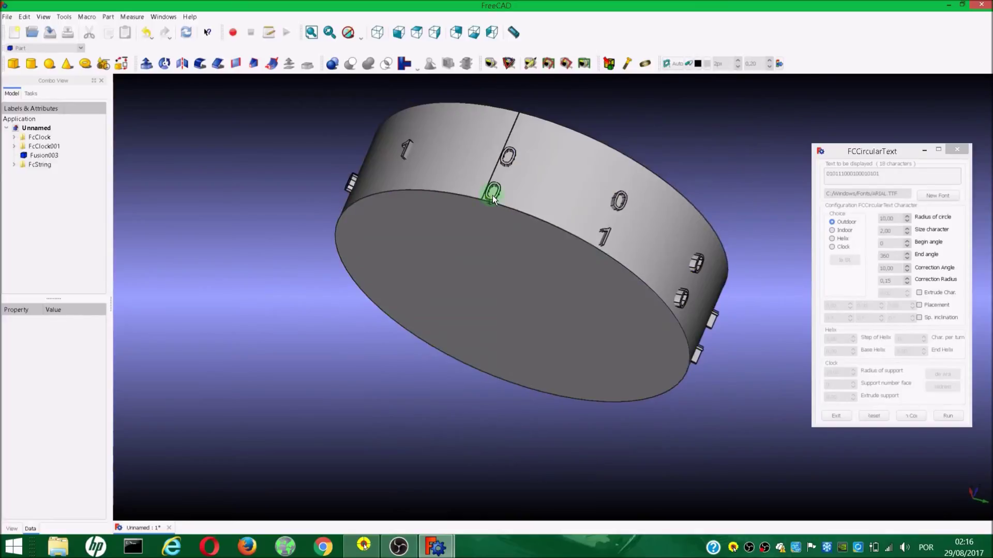
- Expand FcString and delete the stray Extrusion025 digit
left_click(14, 165)
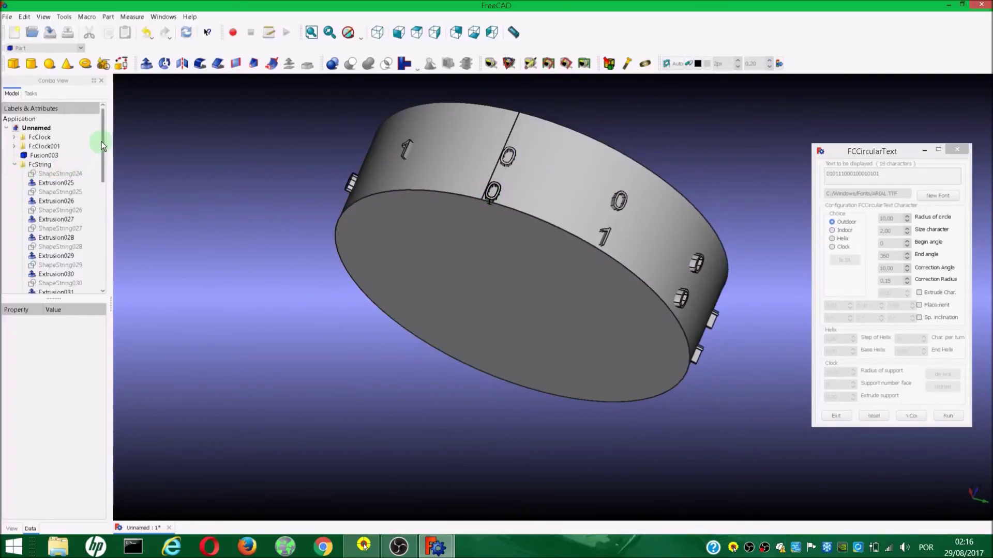
left_click_drag(100, 141, 101, 151)
left_click(58, 164)
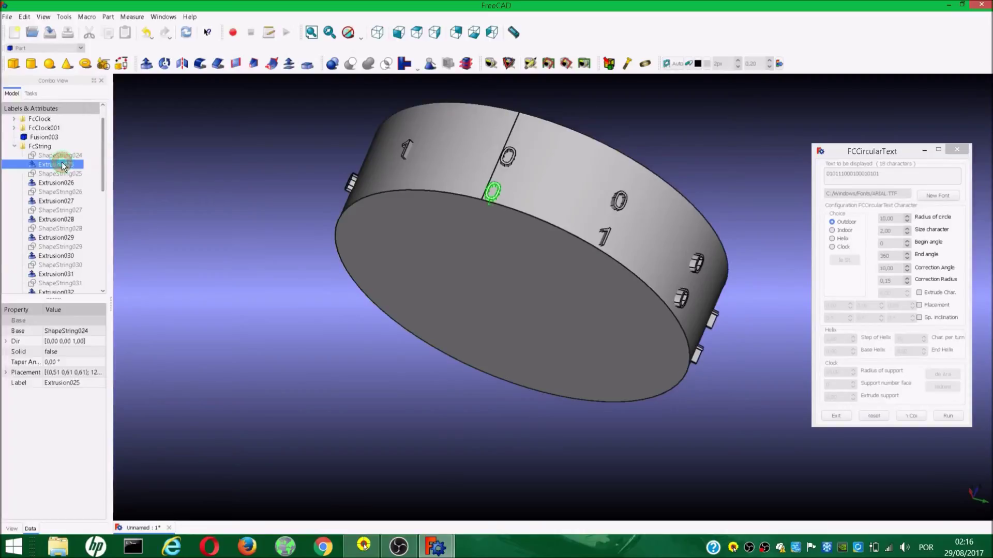
left_click(54, 182)
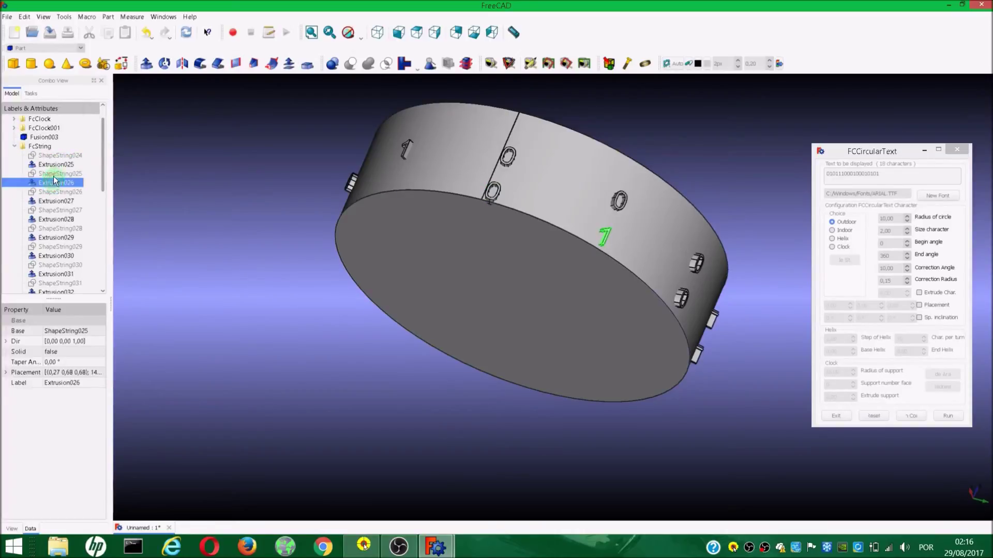
left_click(45, 166)
right_click(47, 163)
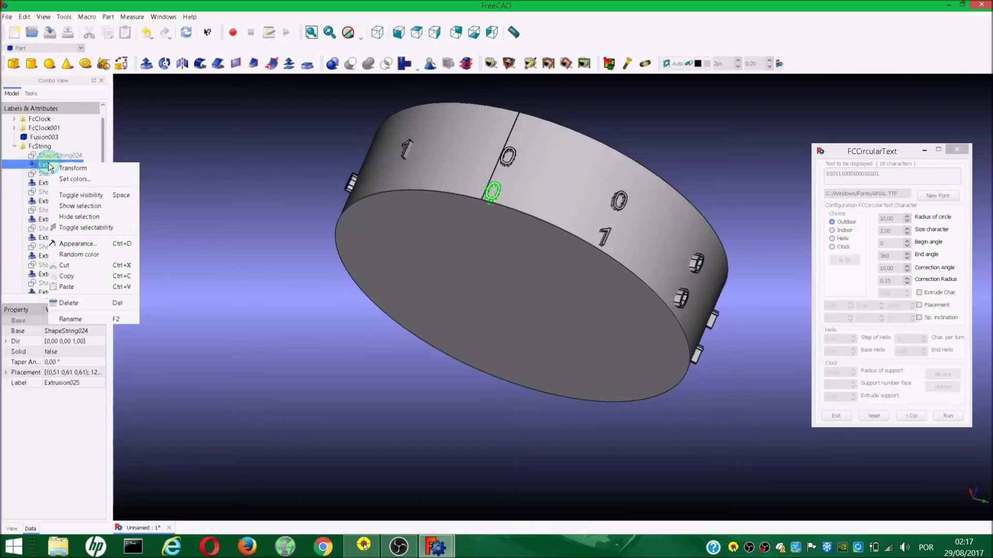
left_click(66, 303)
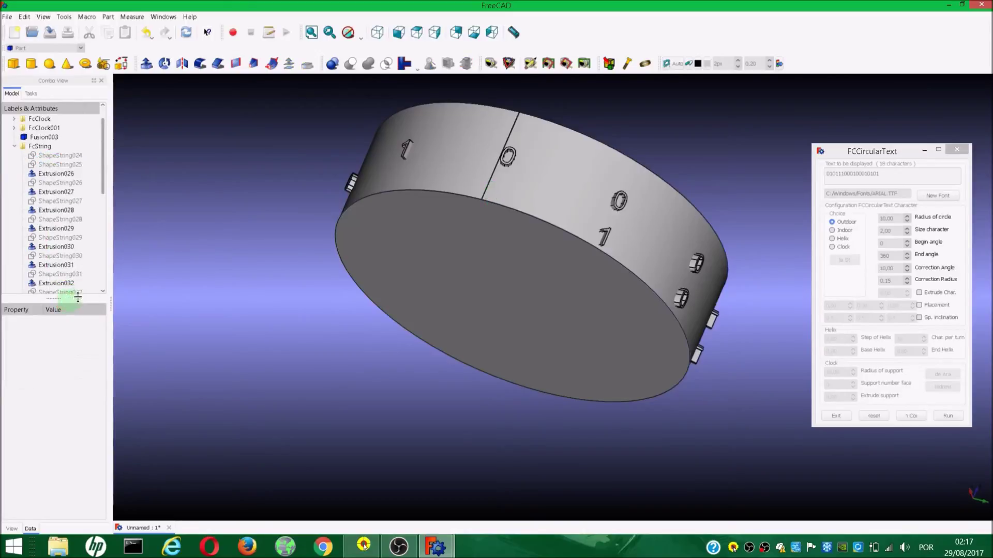
- Combine Fusion003 with digits Extrusion026, Extrusion027 and Extrusion028 into one new solid
left_click(99, 136)
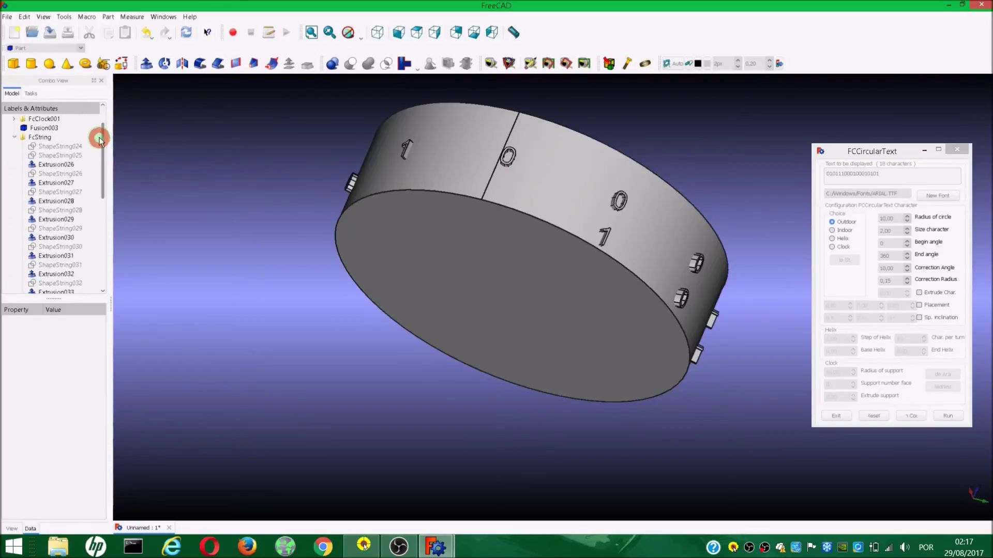
left_click(48, 138)
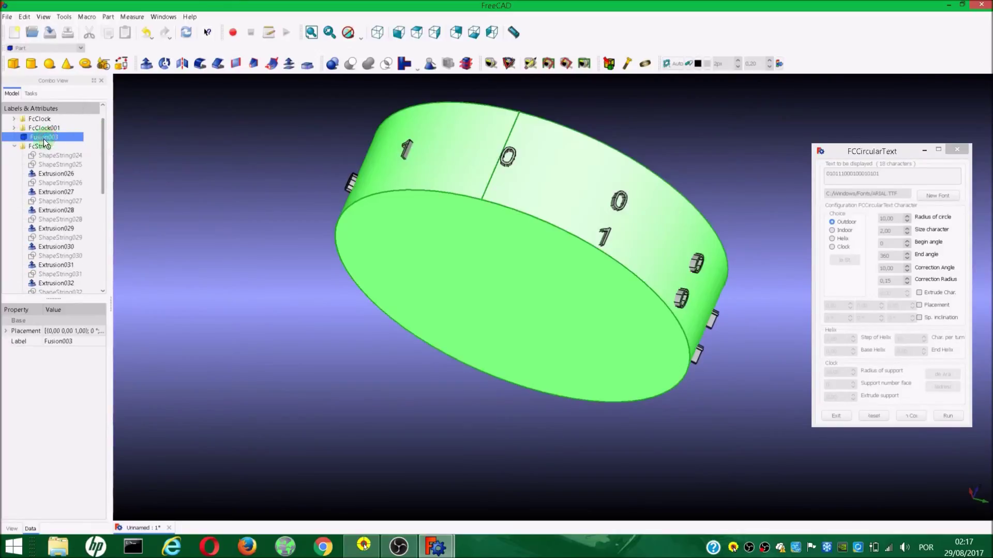
left_click(52, 174, "ctrl")
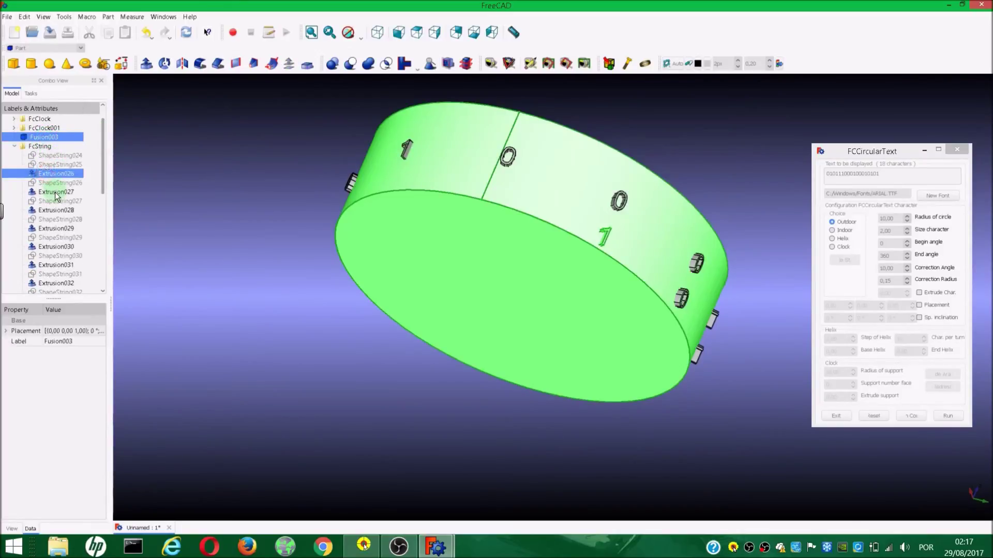
left_click(55, 193, "ctrl")
left_click(61, 210, "ctrl")
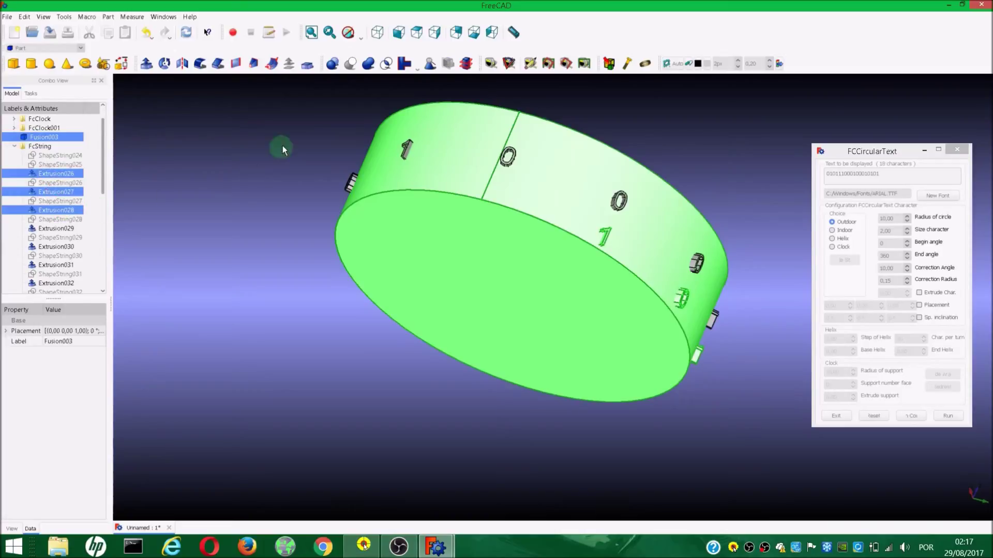
left_click(369, 66)
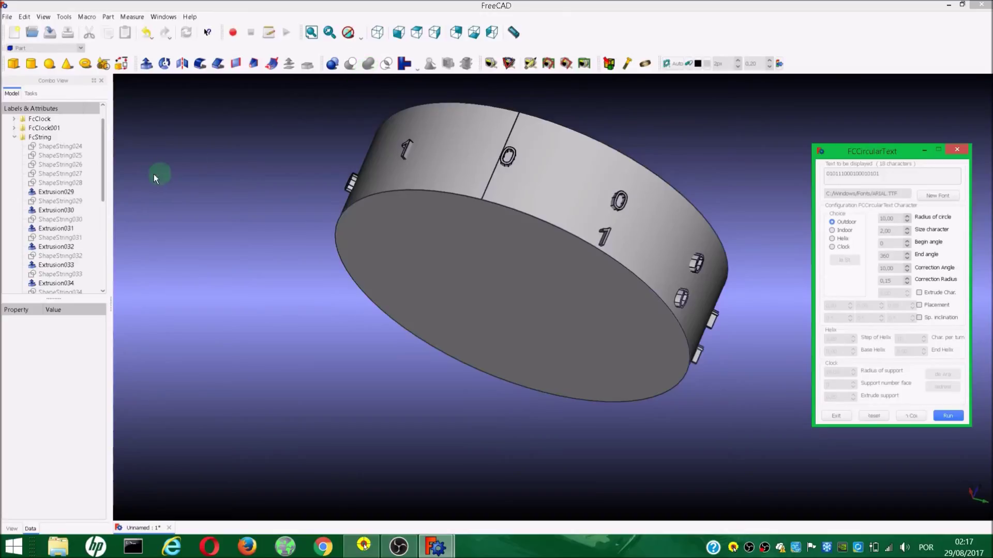
left_click_drag(102, 157, 107, 253)
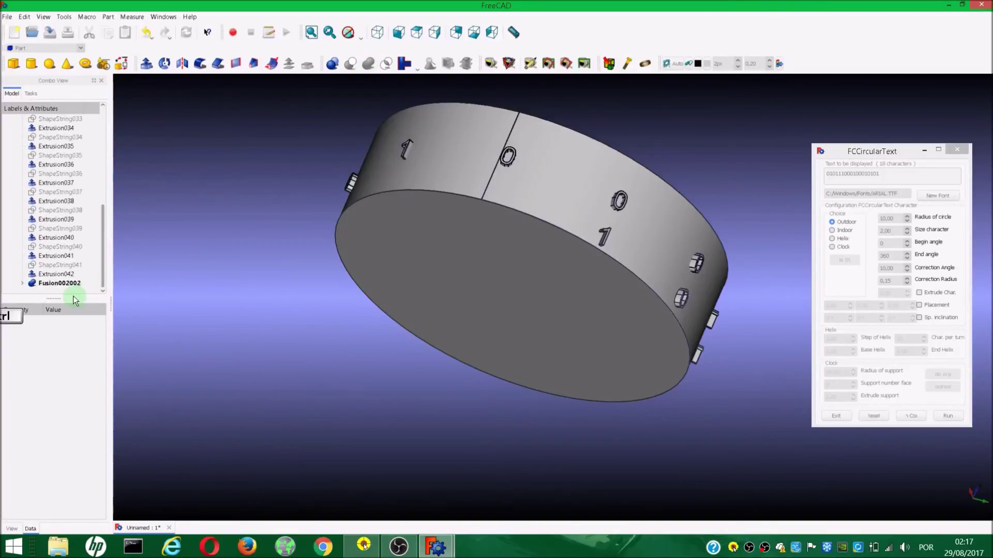
- Fuse Fusion002002 with digits Extrusion042 through Extrusion038
left_click(67, 284, "ctrl")
left_click(65, 274, "ctrl")
left_click(68, 256, "ctrl")
left_click(67, 238, "ctrl")
left_click(69, 219, "ctrl")
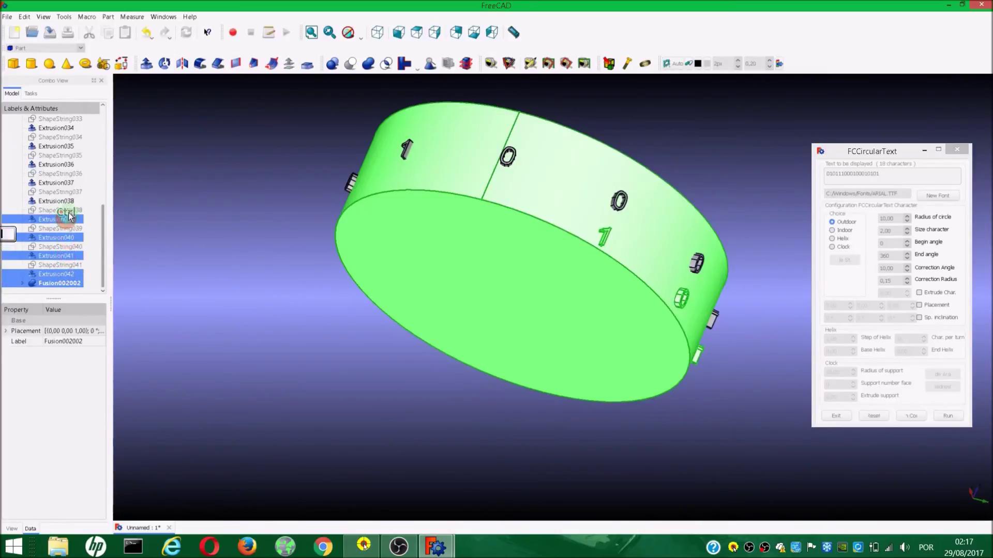
left_click(70, 201, "ctrl")
left_click(365, 67)
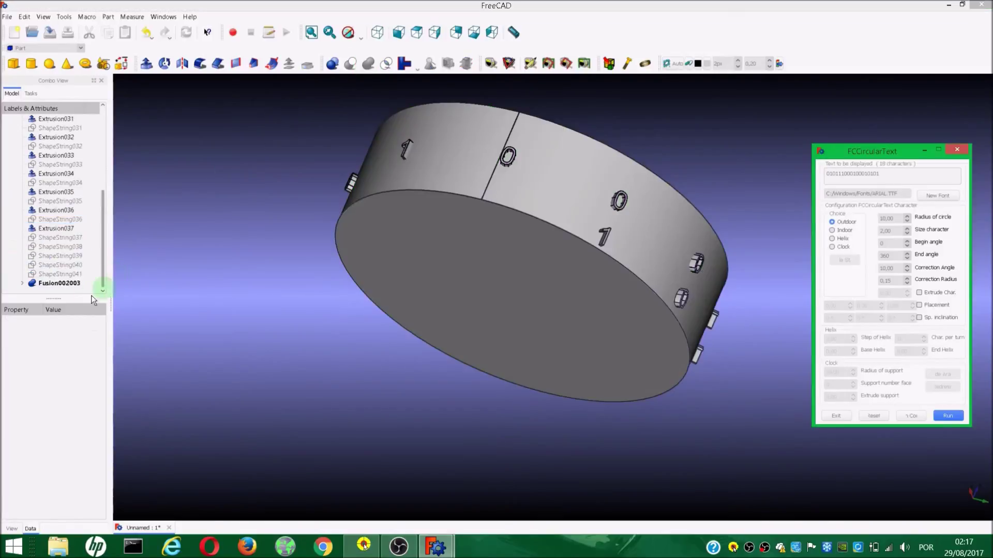
- Fuse the new Fusion002003 with digits Extrusion037 through Extrusion033
left_click(73, 285)
left_click(73, 228, "ctrl")
left_click(70, 210, "ctrl")
left_click(66, 193, "ctrl")
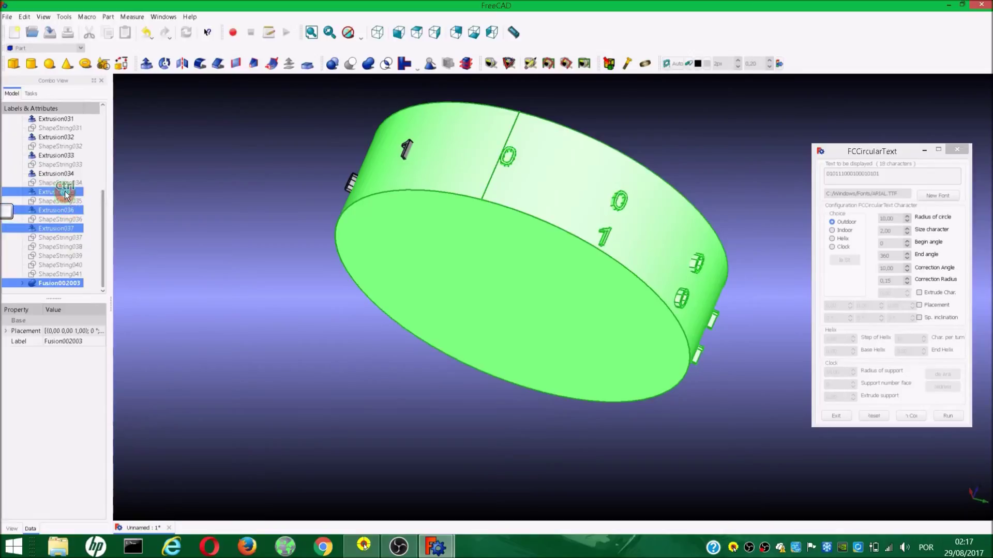
left_click(67, 174, "ctrl")
left_click(67, 156, "ctrl")
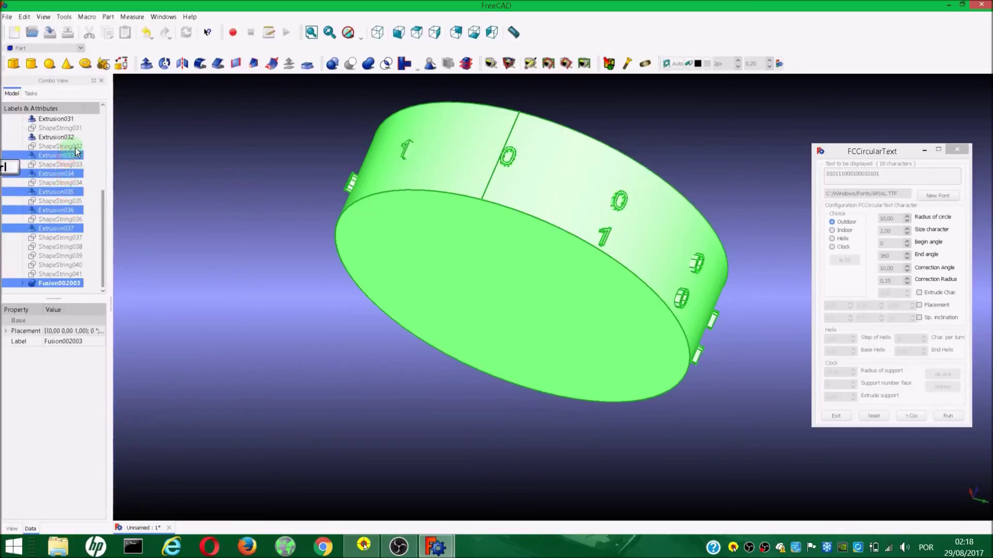
left_click(365, 63)
- Fuse Fusion002004 with the last digits, Extrusion032 down to Extrusion029, into Fusion002005
left_click(14, 278)
left_click(41, 284)
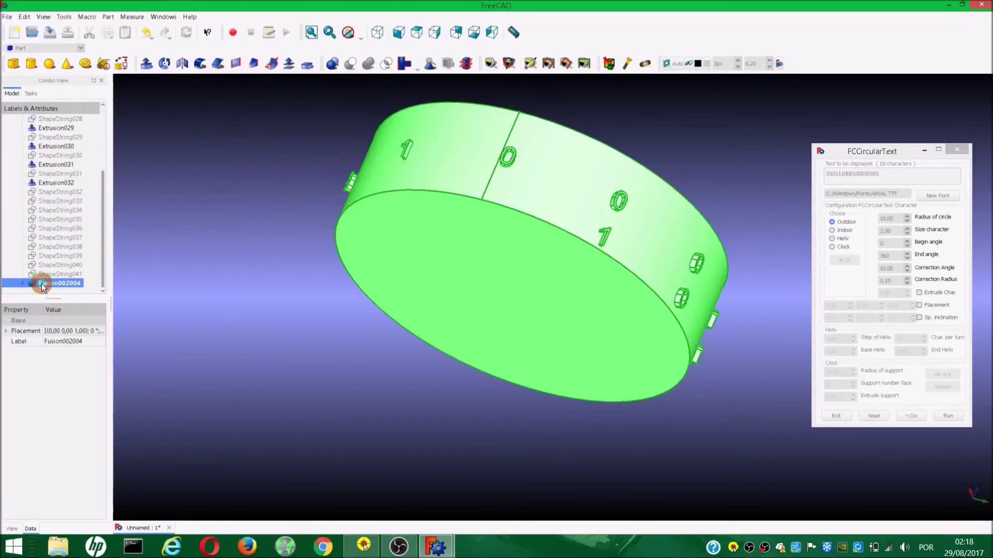
left_click(41, 183, "ctrl")
left_click(45, 165, "ctrl")
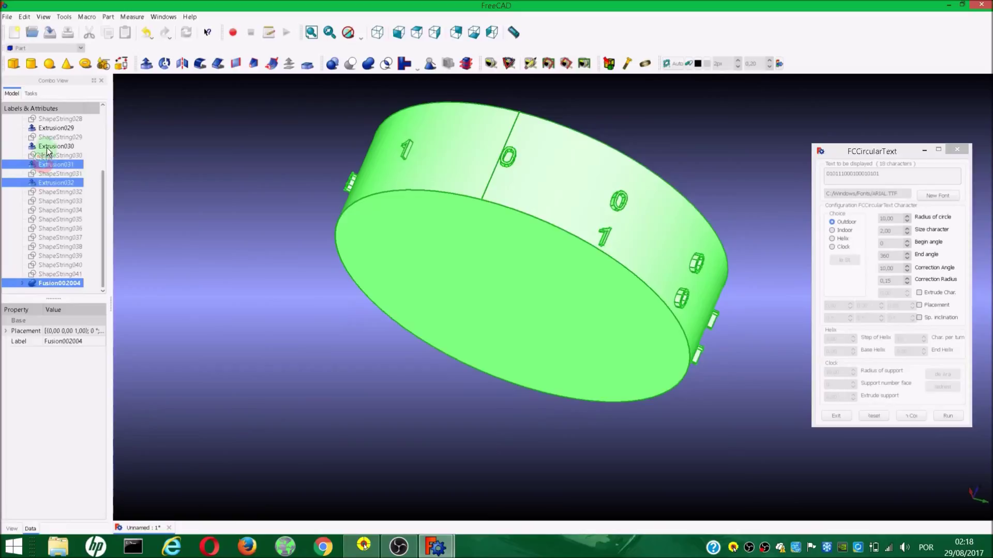
left_click(47, 147, "ctrl")
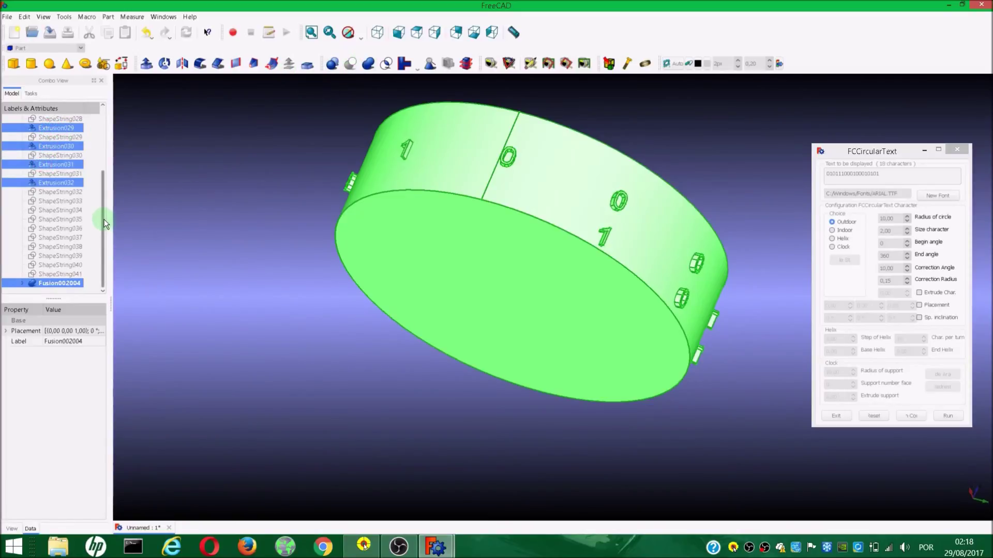
left_click_drag(104, 219, 108, 194)
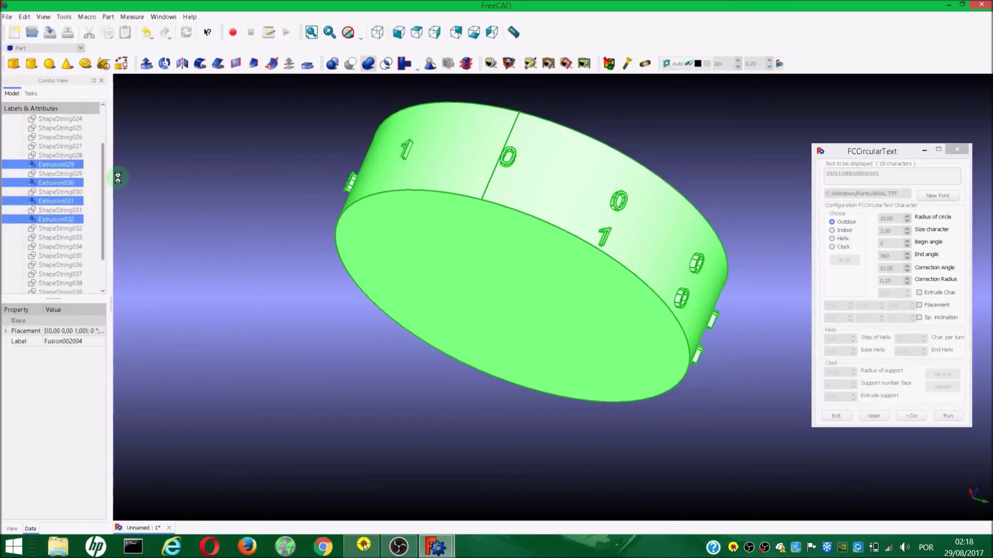
left_click_drag(101, 145, 105, 238)
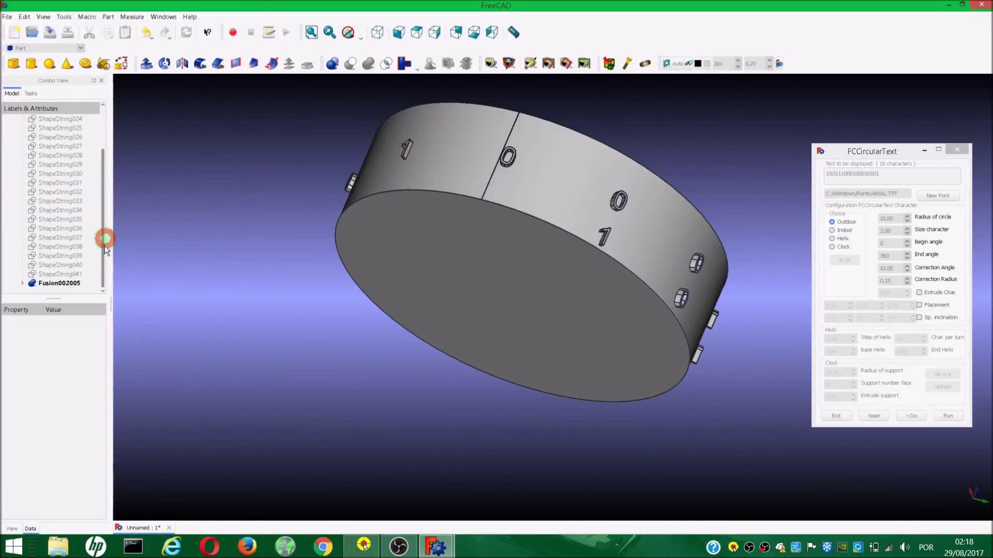
left_click(76, 283)
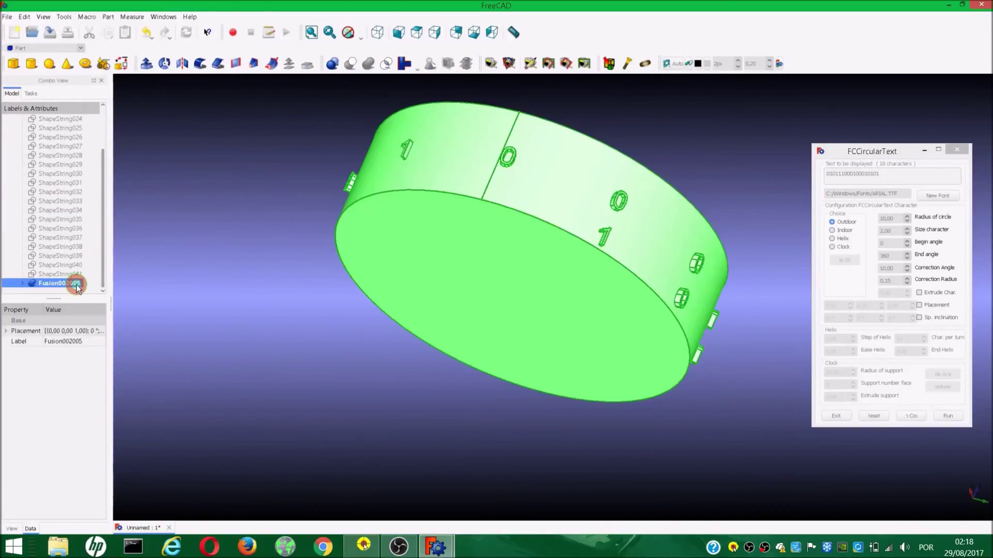
- Make Fusion002006 as a simple copy of Fusion002005 and hide Fusion002005
left_click(109, 17)
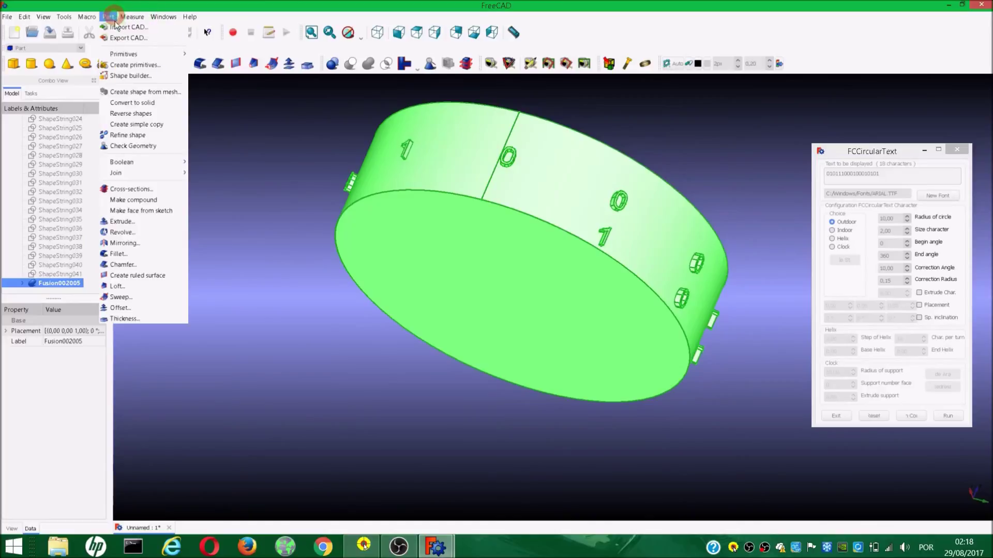
left_click(127, 126)
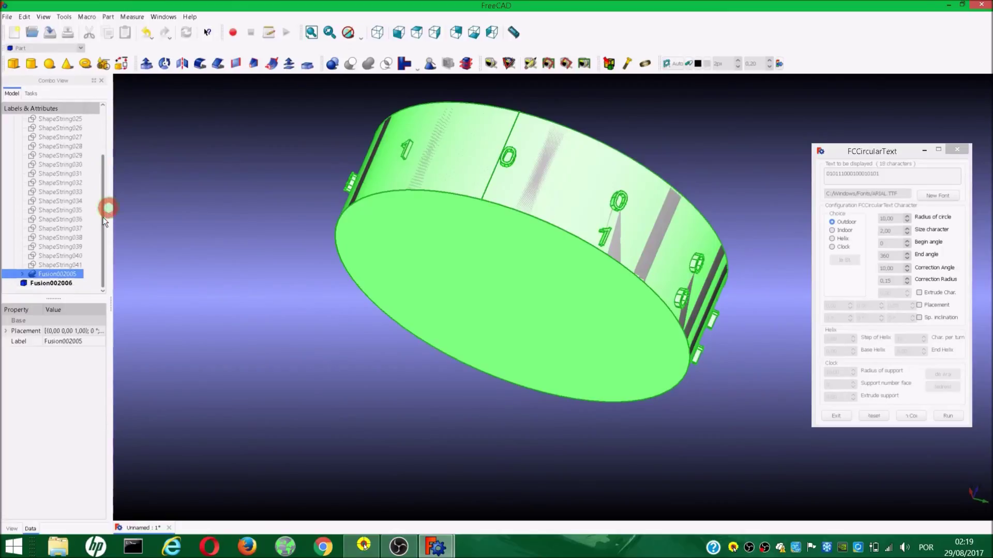
right_click(77, 273)
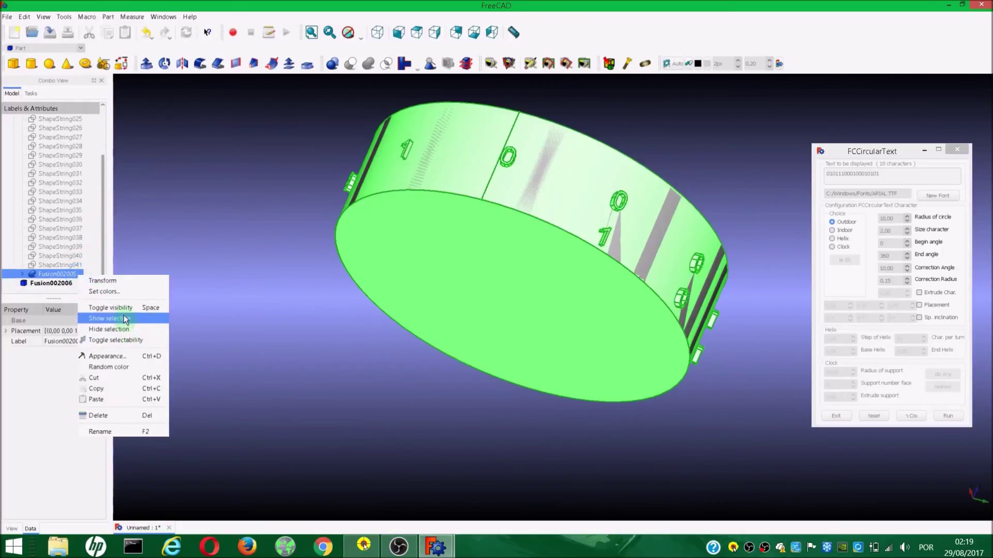
left_click(122, 329)
left_click_drag(101, 242, 89, 194)
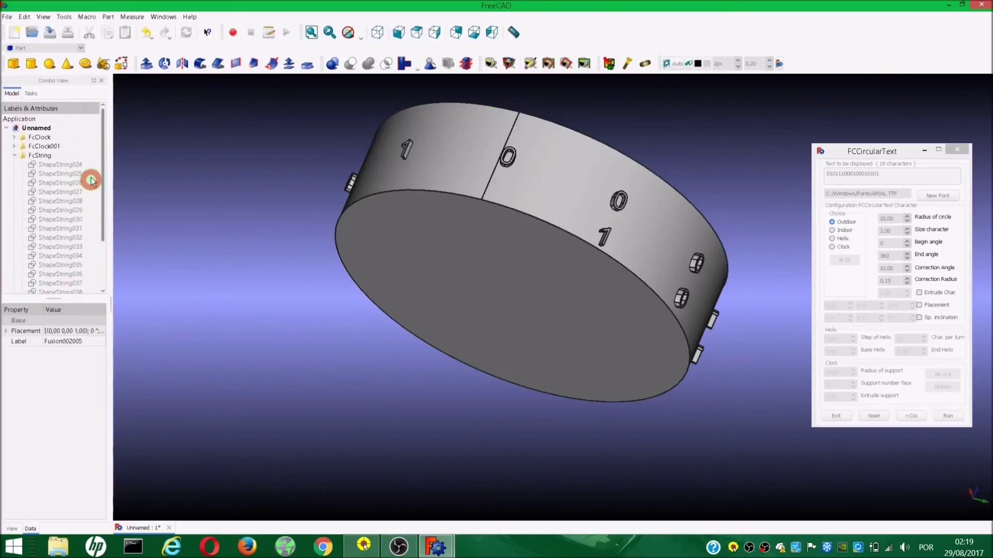
- Collapse FcString and orbit to inspect the numeral-covered top and binary-digit side
left_click(14, 155)
mouse_move(212, 171)
middle_mouse_down()
mouse_move(443, 334)
mouse_move(470, 306)
middle_mouse_up()
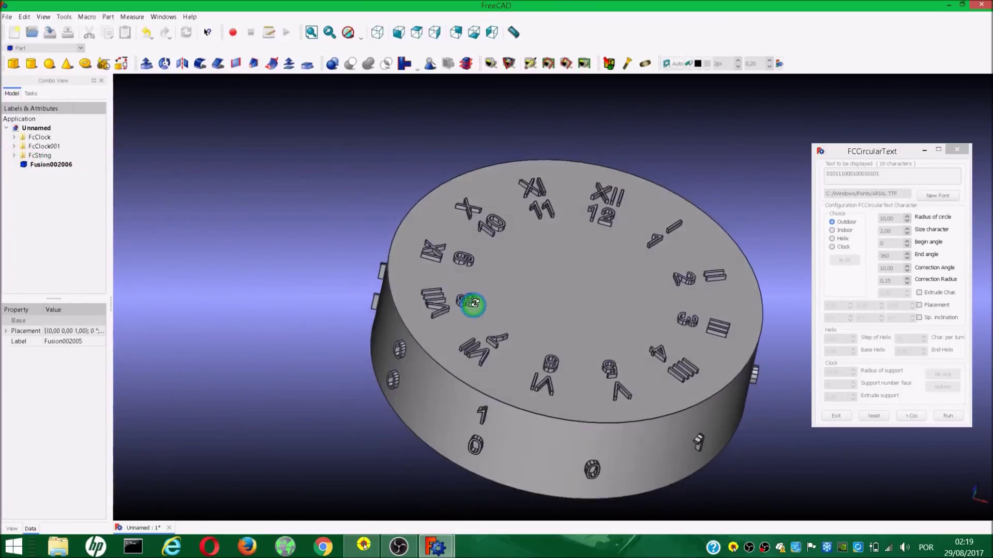
mouse_move(610, 288)
middle_mouse_down()
mouse_move(537, 244)
mouse_move(471, 302)
mouse_move(470, 237)
mouse_move(530, 156)
mouse_move(671, 159)
mouse_move(742, 265)
mouse_move(619, 359)
mouse_move(475, 372)
mouse_move(373, 339)
mouse_move(317, 239)
mouse_move(370, 195)
mouse_move(469, 204)
mouse_move(467, 215)
middle_mouse_up()
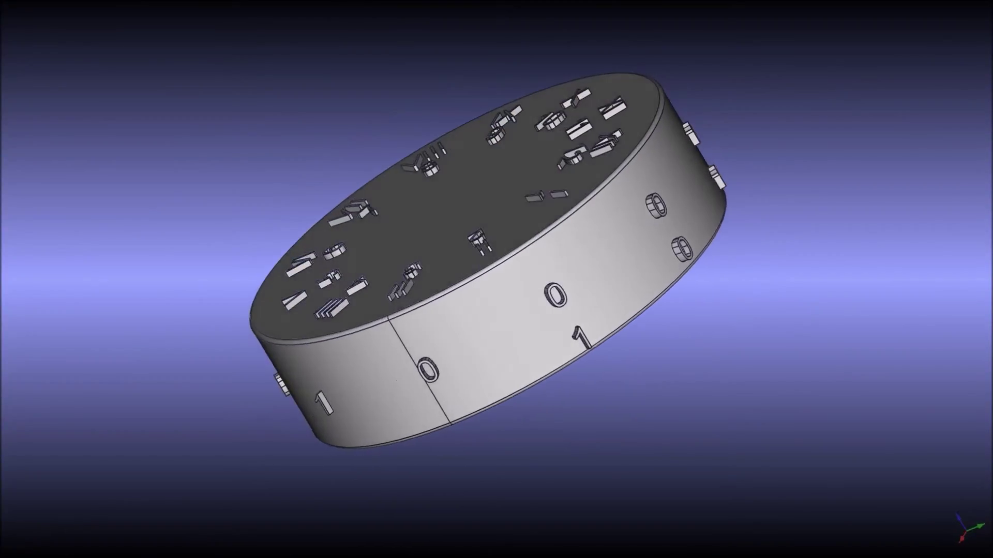